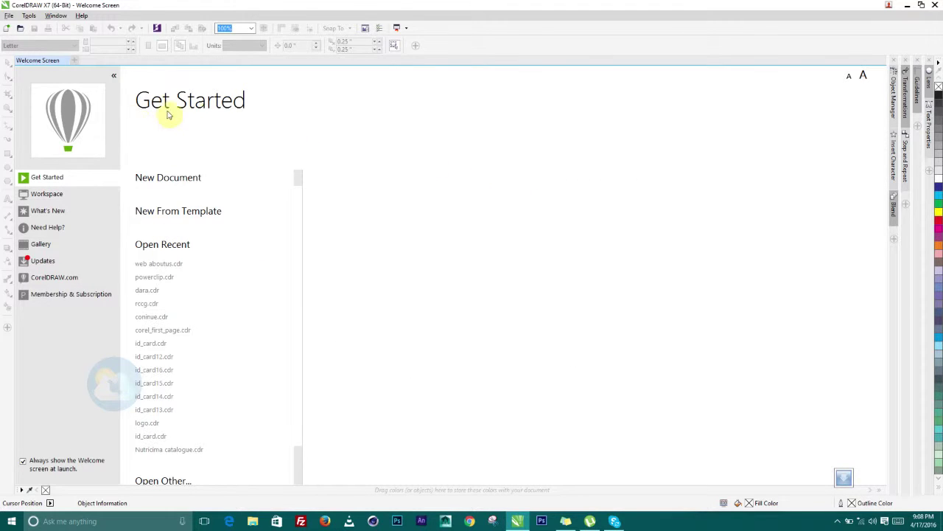
Start a new document named "corel 101" with the Custom preset destination
left_click(161, 178)
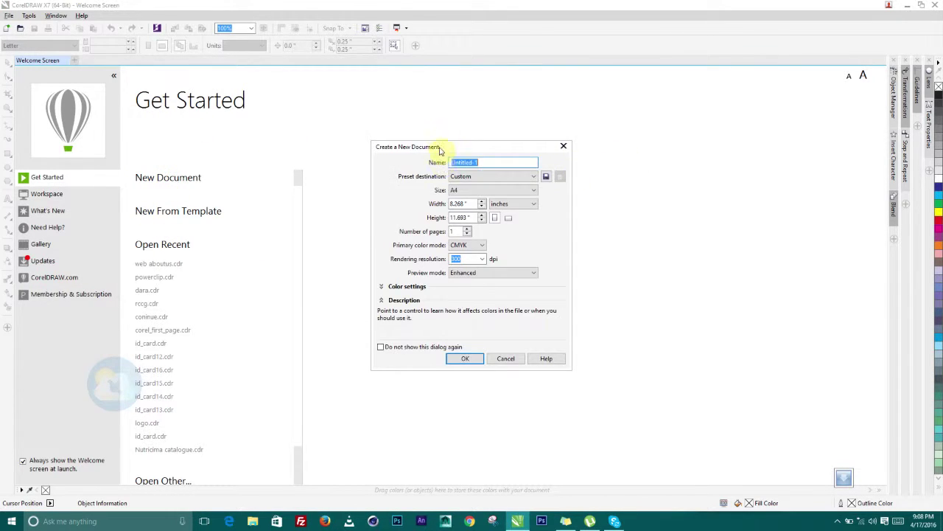
left_click_drag(448, 143, 423, 132)
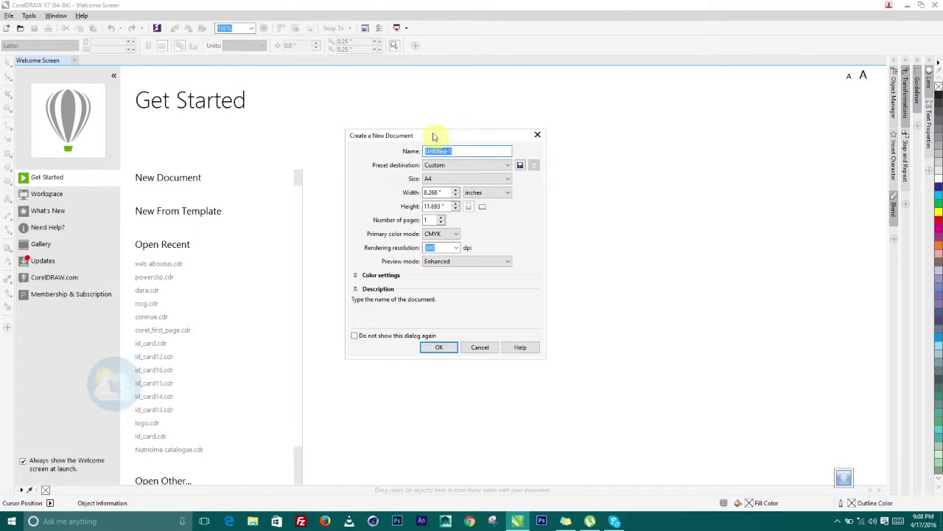
left_click_drag(438, 140, 417, 144)
double_click(448, 154)
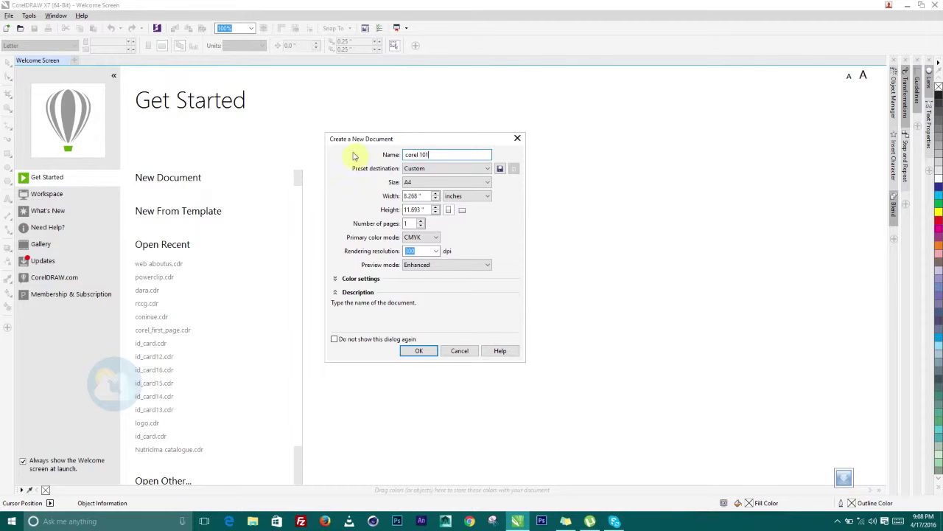
left_click(435, 169)
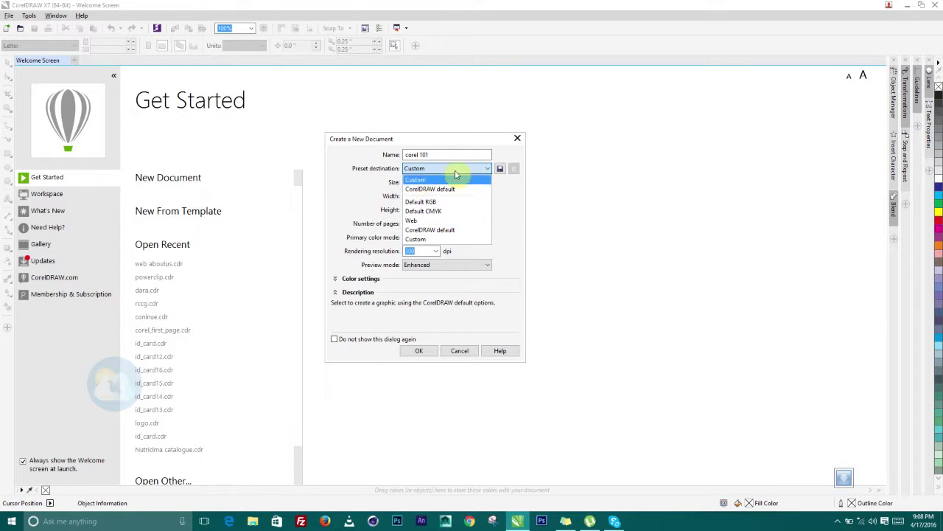
left_click(562, 210)
Set the new document's page size to A4 with inches as the unit of measurement
left_click(409, 183)
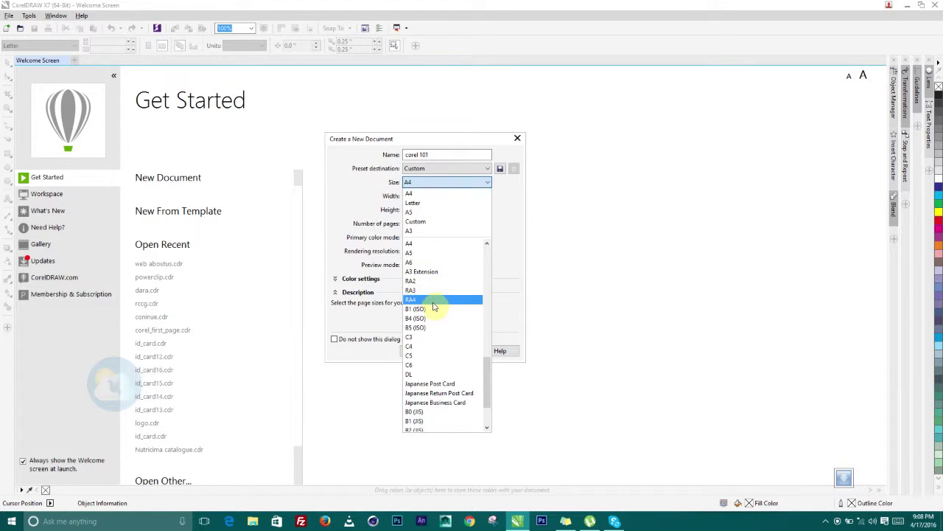
scroll(435, 291, "up", 7)
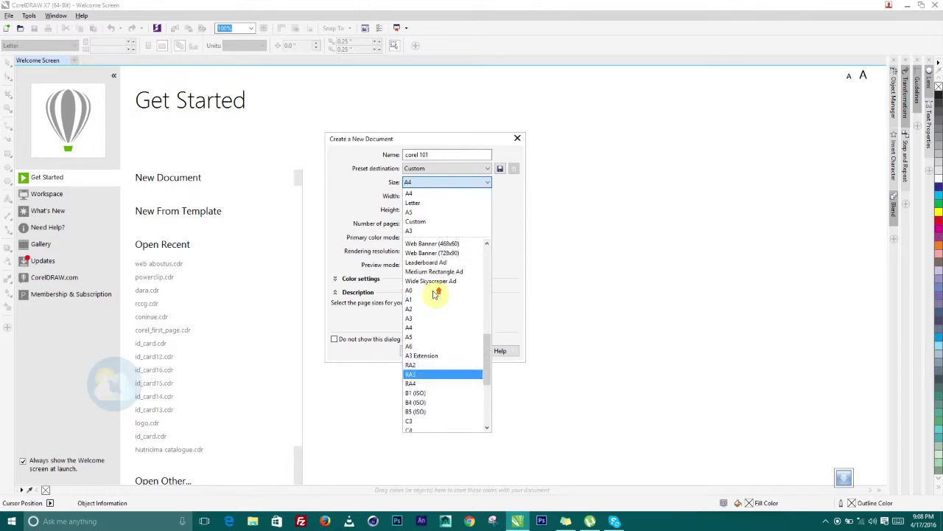
left_click(410, 194)
left_click(449, 196)
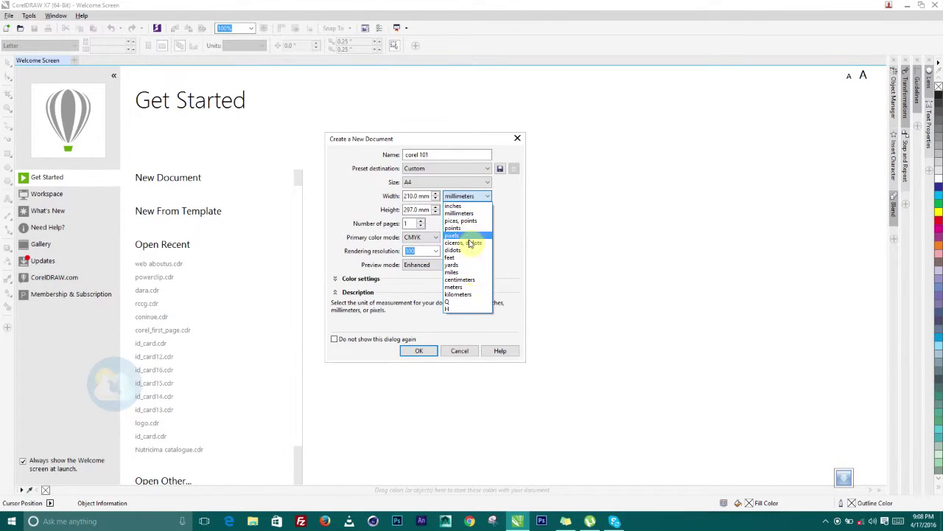
left_click(457, 206)
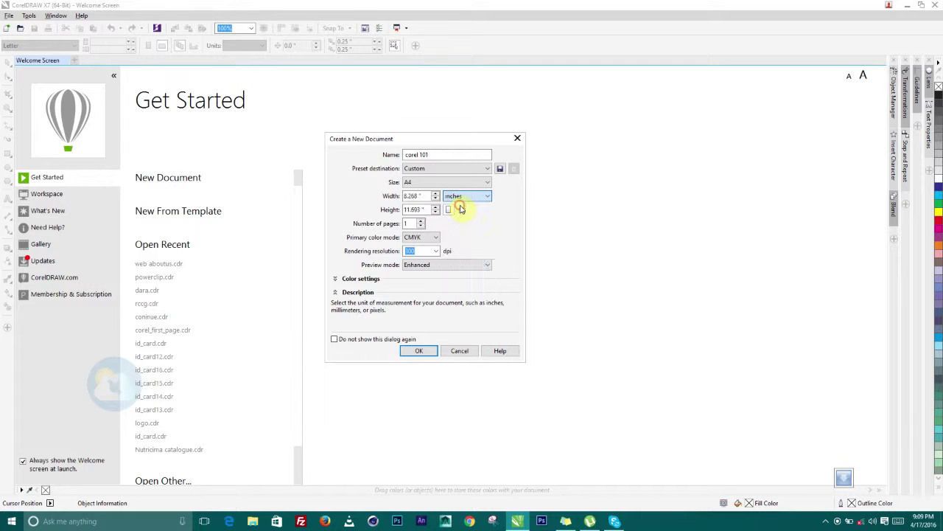
left_click(466, 196)
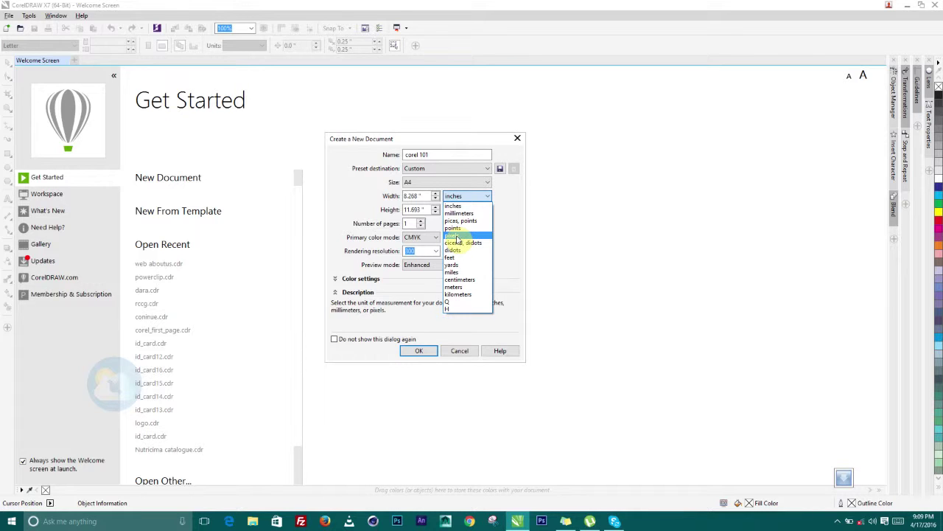
left_click(456, 207)
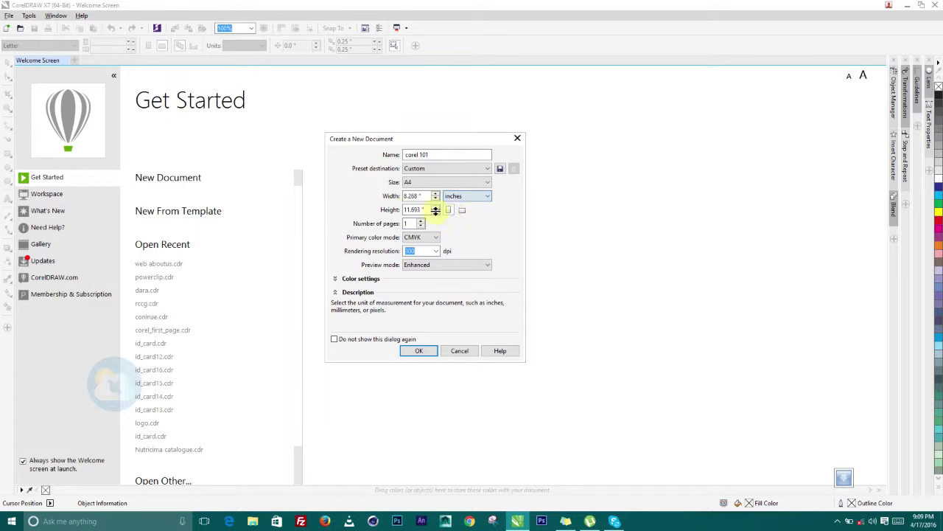
left_click_drag(422, 196, 388, 196)
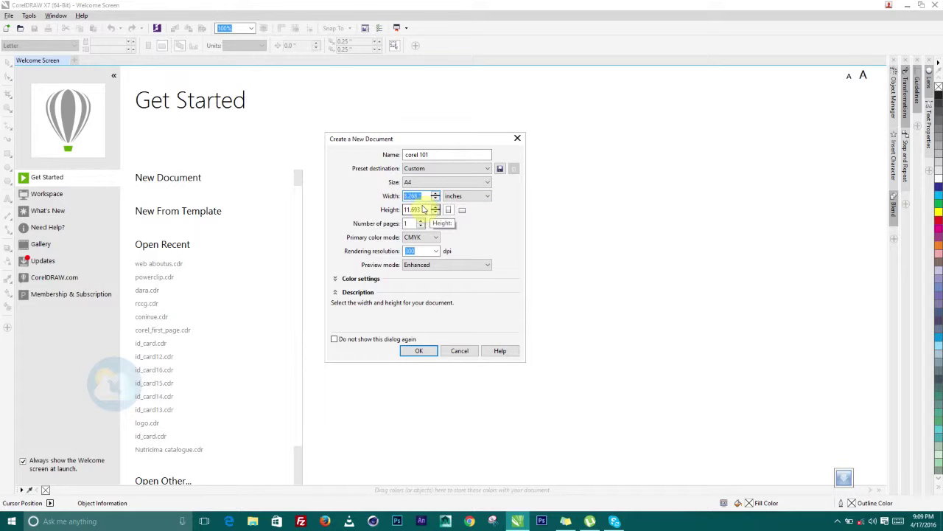
left_click_drag(417, 210, 395, 213)
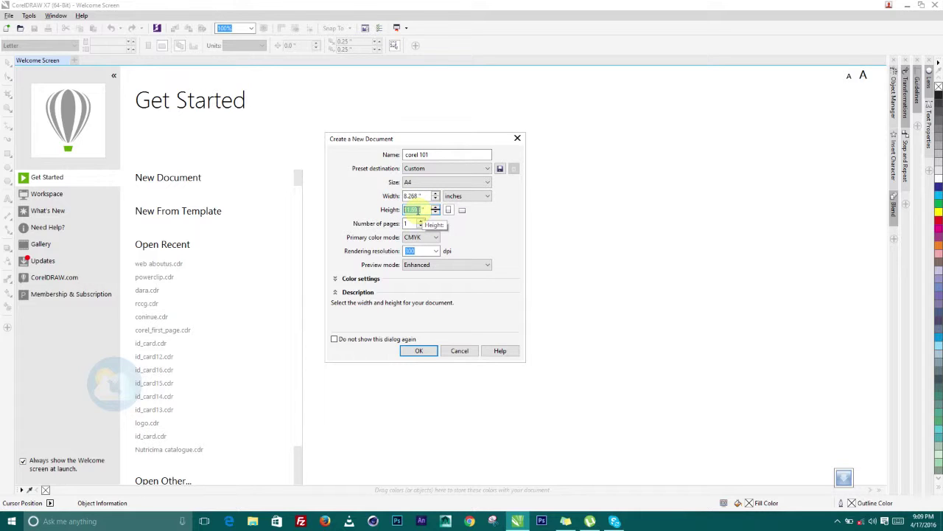
left_click_drag(433, 145, 369, 135)
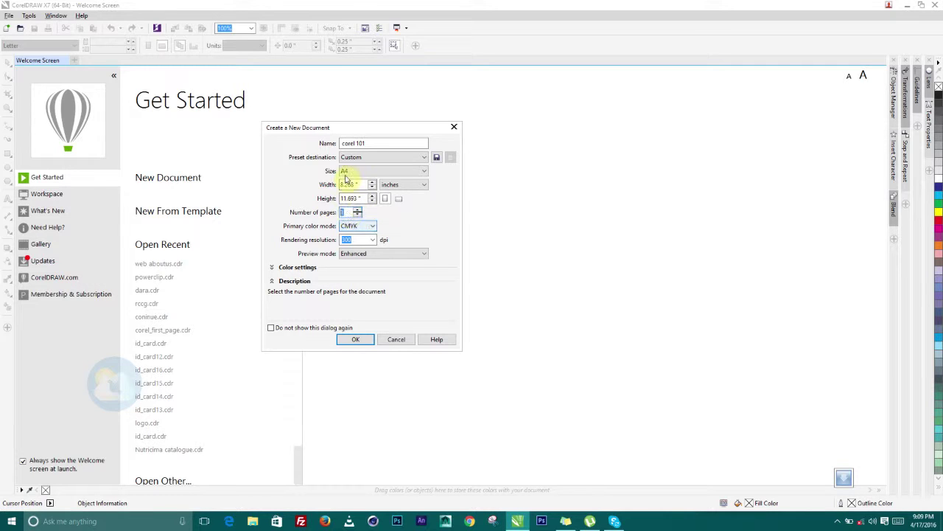
left_click_drag(343, 127, 378, 139)
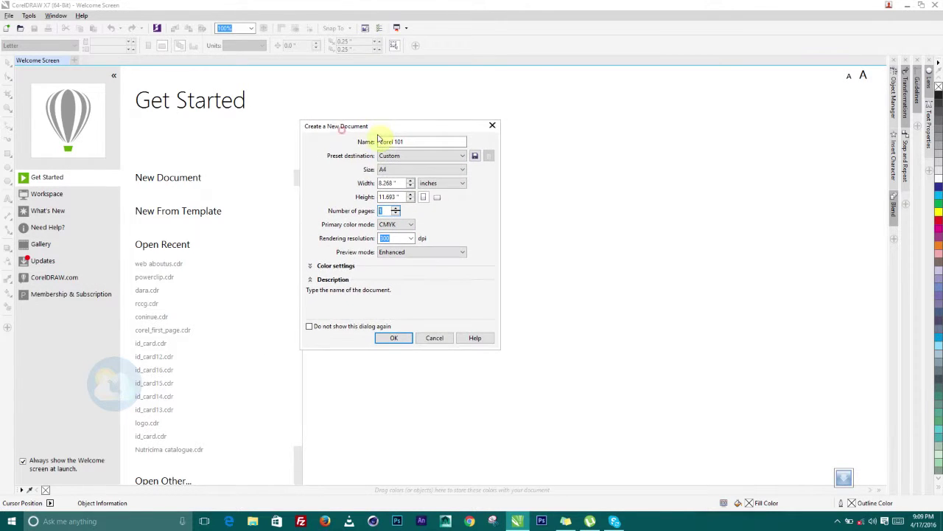
Keep the CMYK primary color mode, choose the Enhanced preview mode, and create the document
left_click(394, 225)
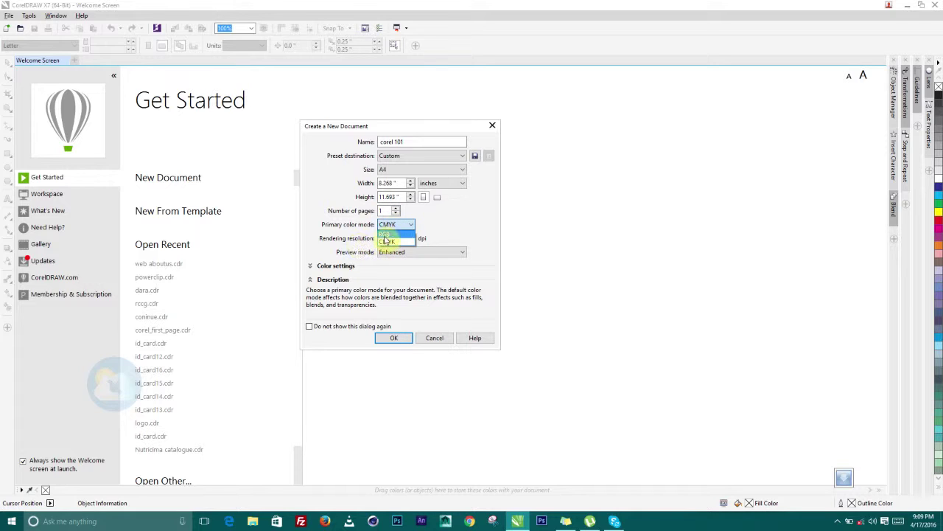
left_click(453, 231)
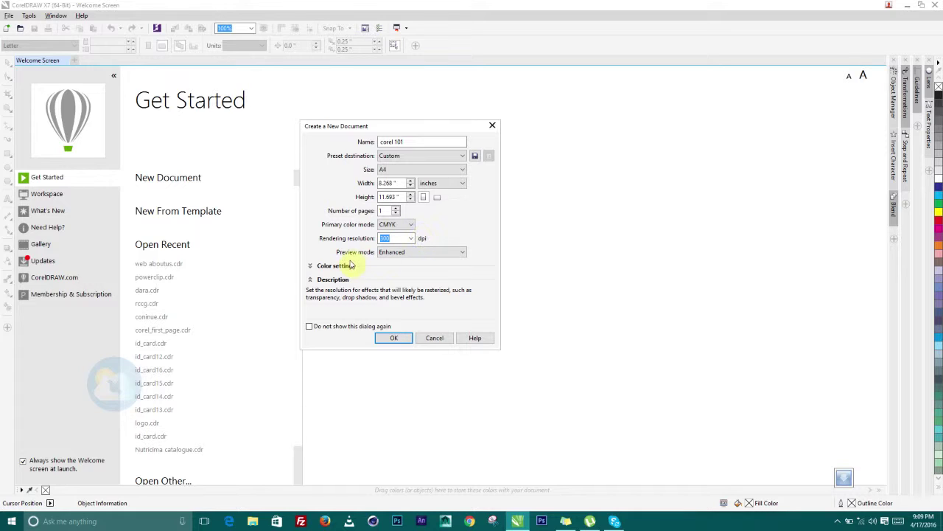
left_click(404, 251)
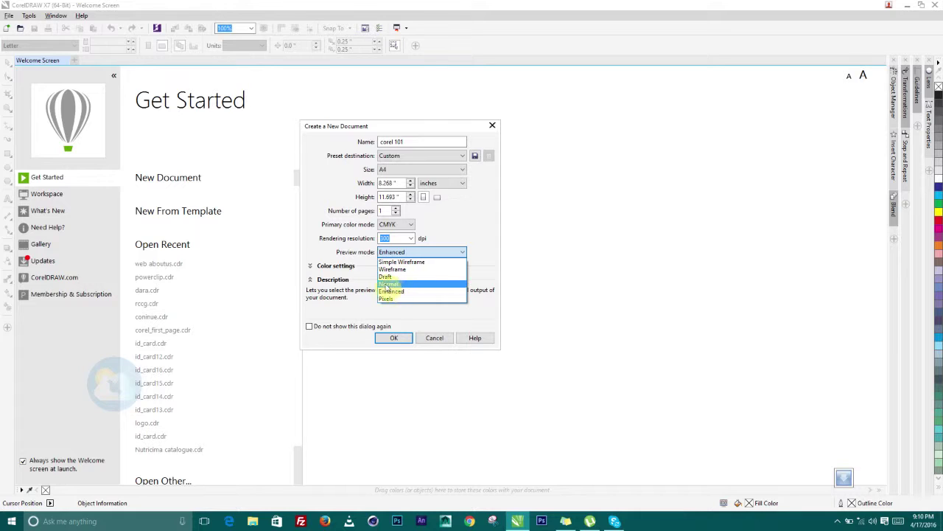
left_click(394, 292)
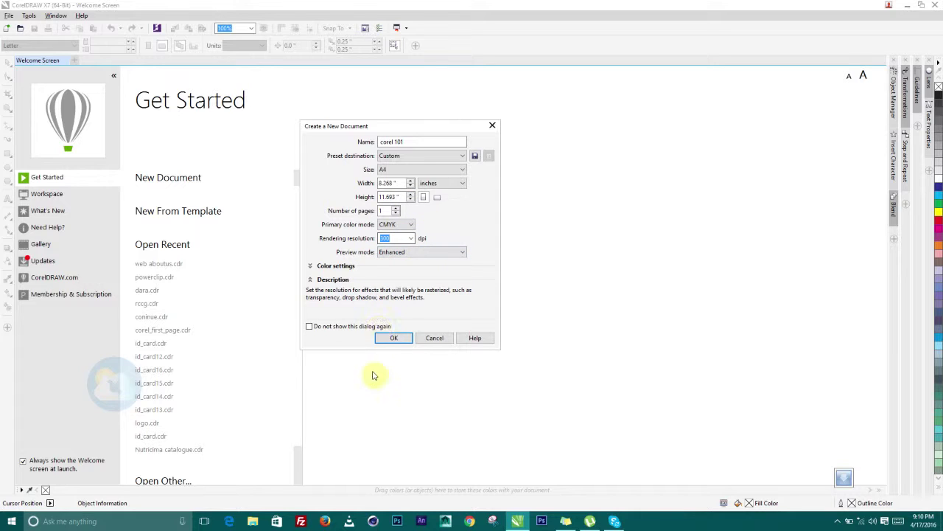
left_click(387, 338)
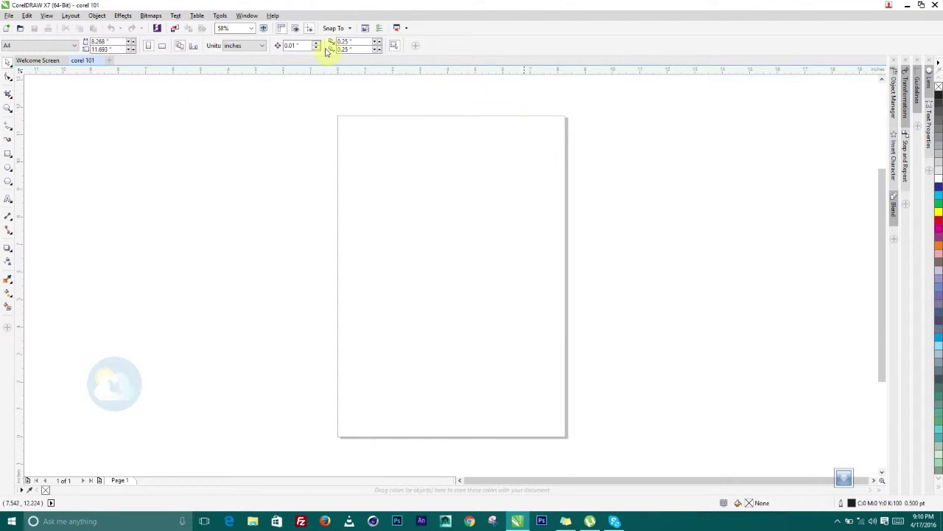
Examine the blank page and the surrounding drawing area at several zoom levels and positions
scroll(388, 200, "down", 2)
scroll(391, 202, "up", 4)
scroll(421, 181, "down", 4)
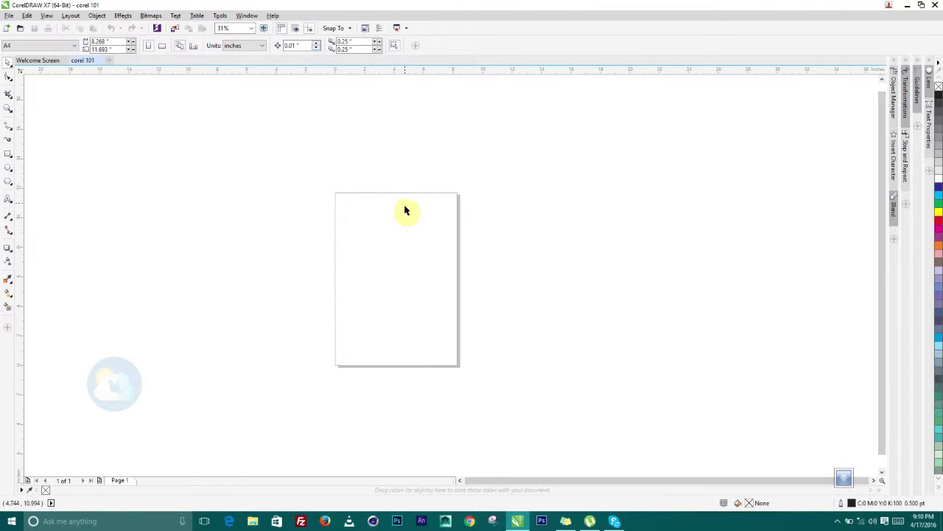
scroll(436, 216, "down", 2)
scroll(437, 221, "up", 2)
scroll(437, 220, "down", 3)
scroll(437, 218, "up", 3)
scroll(437, 219, "down", 1)
scroll(438, 221, "up", 3)
scroll(438, 221, "down", 3)
scroll(437, 221, "up", 3)
scroll(438, 217, "down", 3)
scroll(438, 217, "up", 3)
scroll(438, 217, "down", 3)
scroll(438, 221, "up", 3)
scroll(438, 221, "down", 2)
mouse_move(438, 221)
left_mouse_down()
mouse_move(484, 192)
mouse_move(344, 221)
mouse_move(520, 225)
mouse_move(400, 247)
mouse_move(423, 209)
mouse_move(433, 227)
left_mouse_up()
scroll(420, 235, "up", 2)
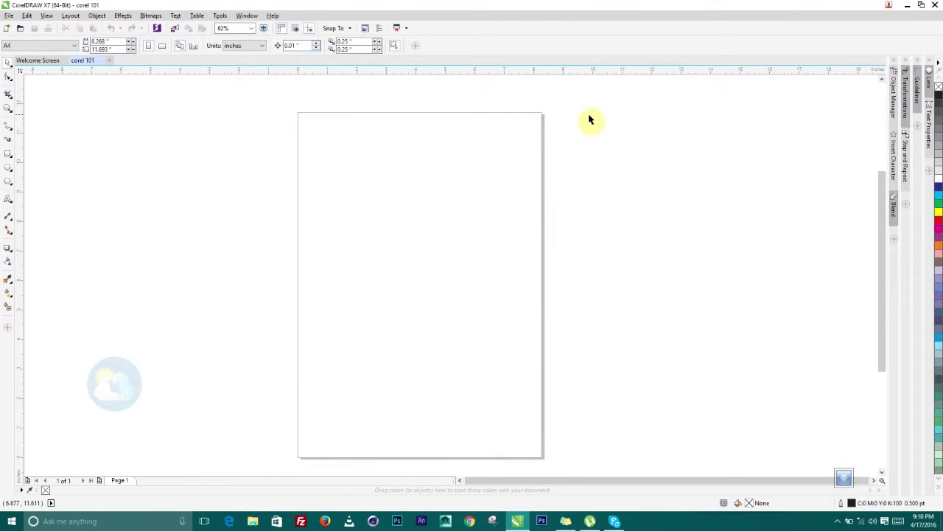
right_click(419, 175)
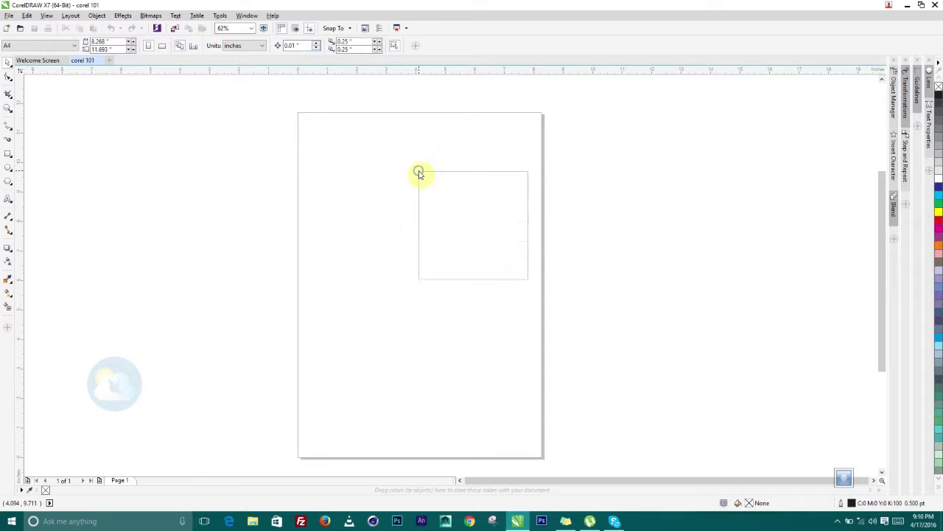
left_click(372, 197)
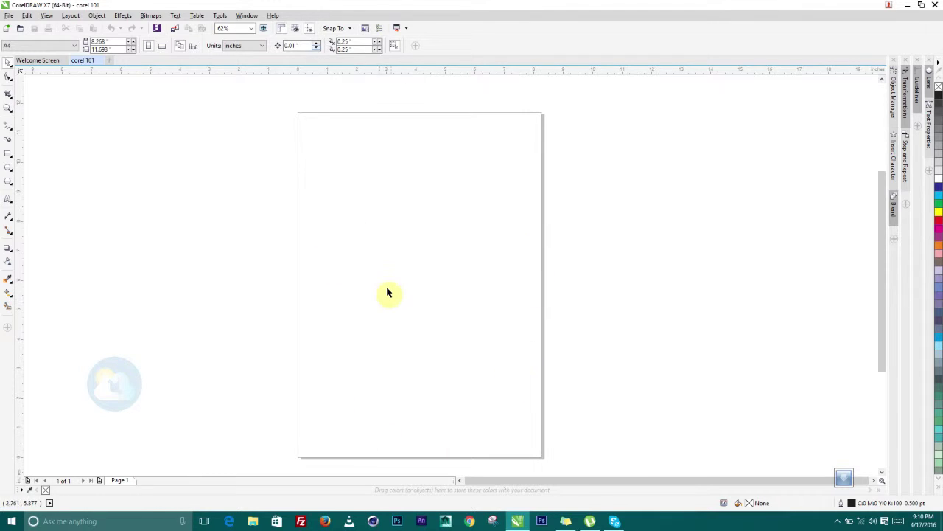
scroll(433, 292, "left", 3)
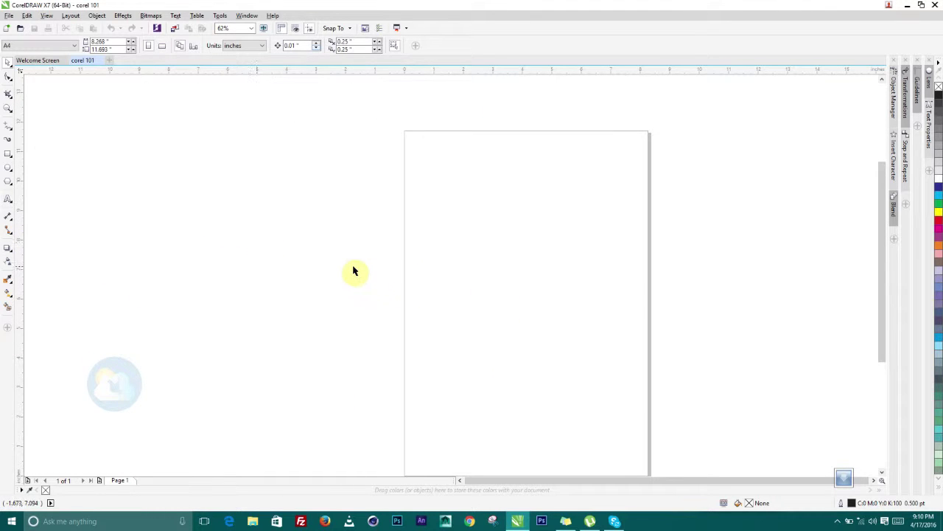
scroll(432, 264, "down", 3)
scroll(413, 236, "left", 2)
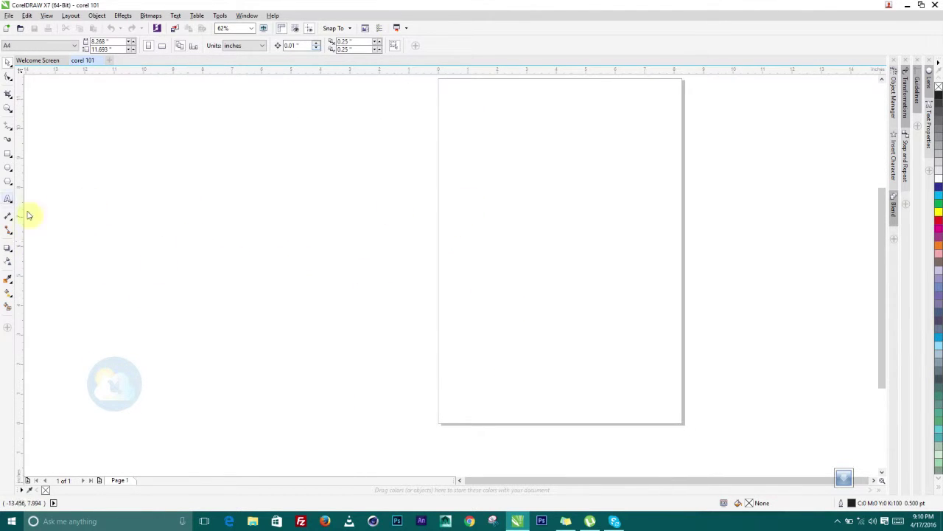
scroll(543, 287, "up", 2)
scroll(543, 286, "right", 1)
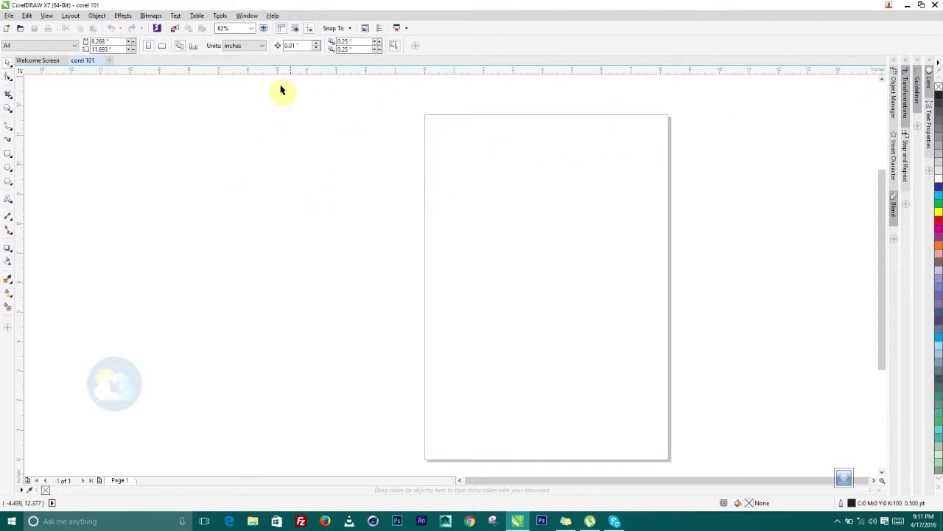
Try millimeters and picas, points as the document units, and switch back to inches
left_click(238, 47)
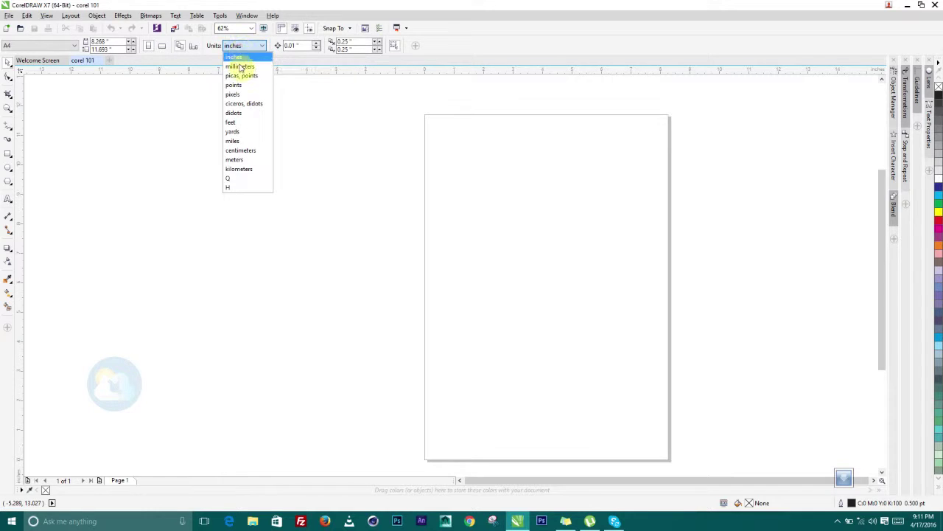
left_click(239, 67)
left_click(237, 47)
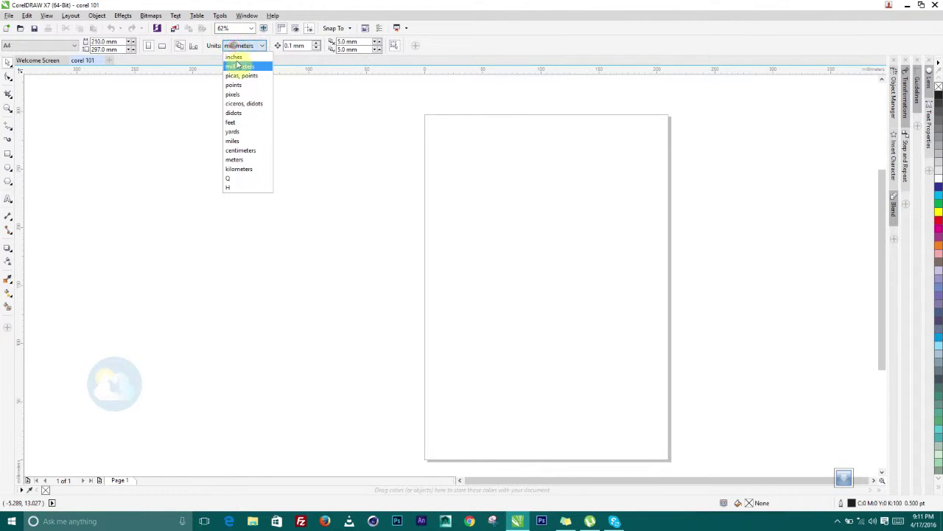
left_click(236, 75)
left_click(238, 46)
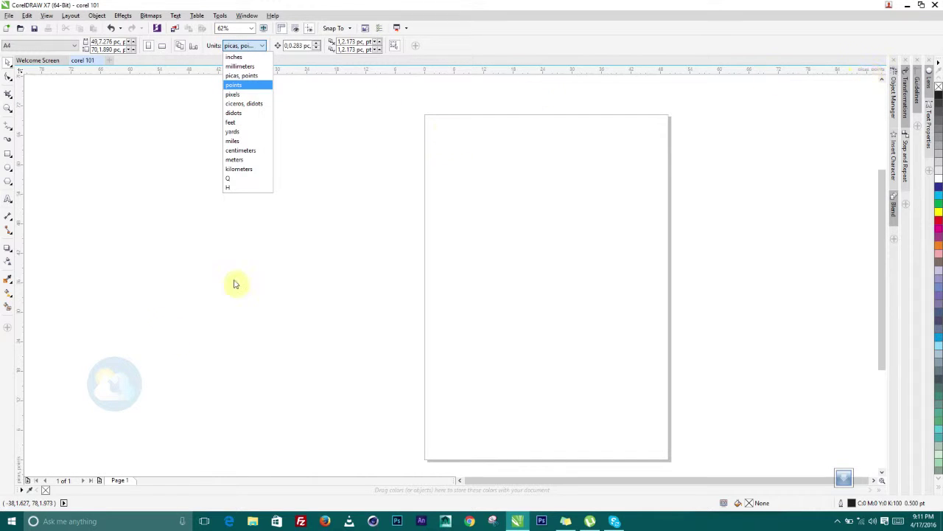
left_click(237, 58)
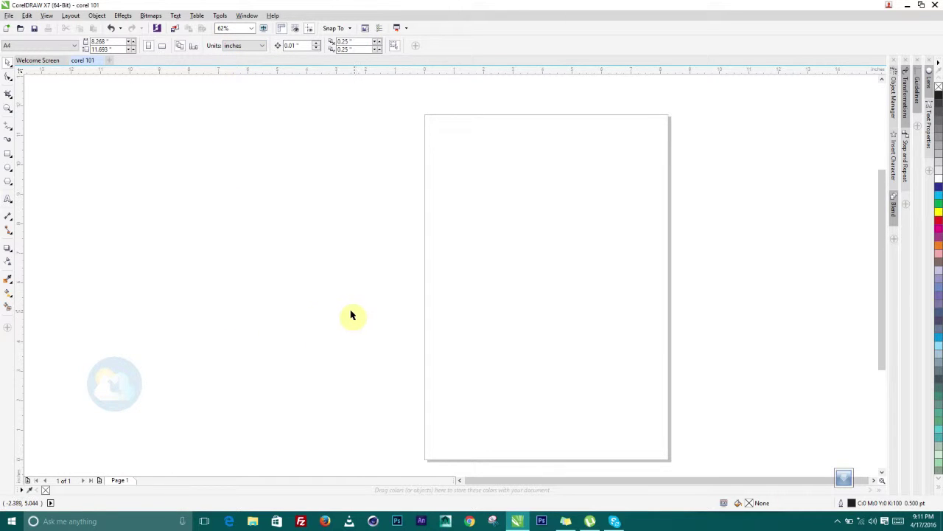
Draw a rectangle about 4.5 by 3.9 inches in the empty area left of the page
left_click_drag(492, 233, 470, 222)
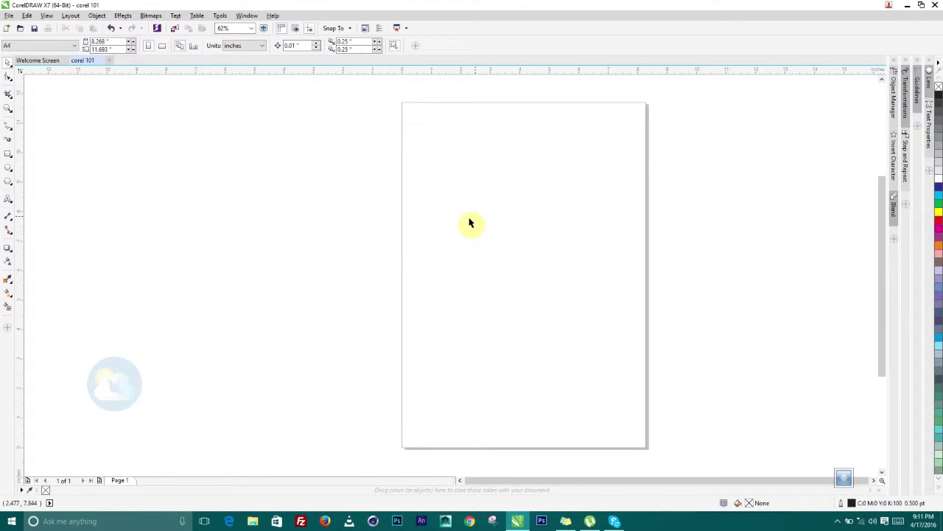
left_click(9, 153)
mouse_move(122, 145)
left_mouse_down()
mouse_move(145, 178)
mouse_move(255, 261)
left_mouse_up()
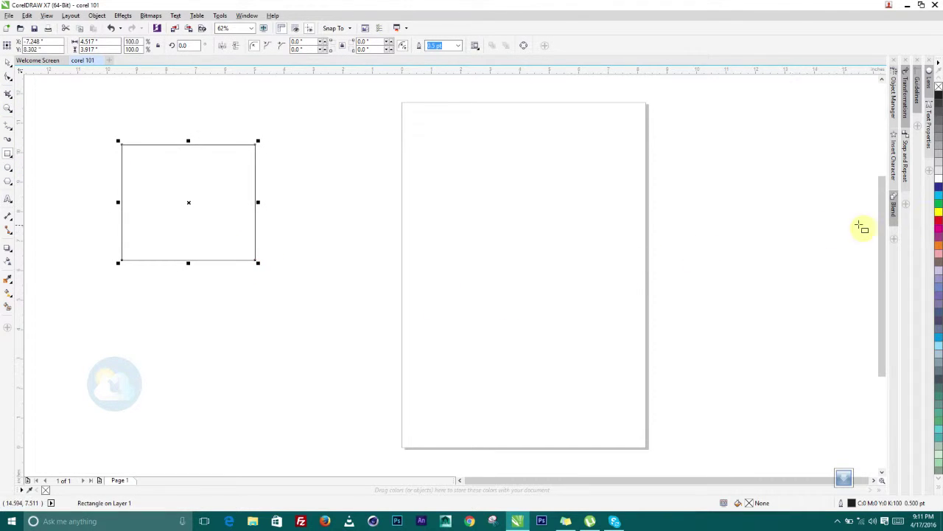
Try several palette colors as the rectangle's fill, starting with magenta and ending with cyan (C:100 M:0 Y:0 K:0)
left_click(939, 228)
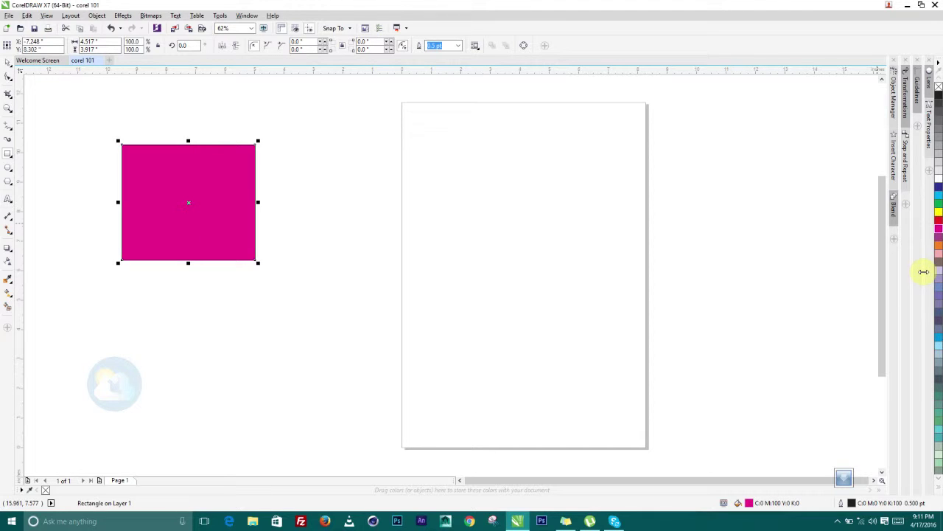
left_click(938, 244)
left_click(938, 262)
left_click(938, 283)
left_click(939, 298)
left_click(938, 110)
left_click(939, 127)
left_click(939, 151)
left_click(938, 177)
left_click(938, 195)
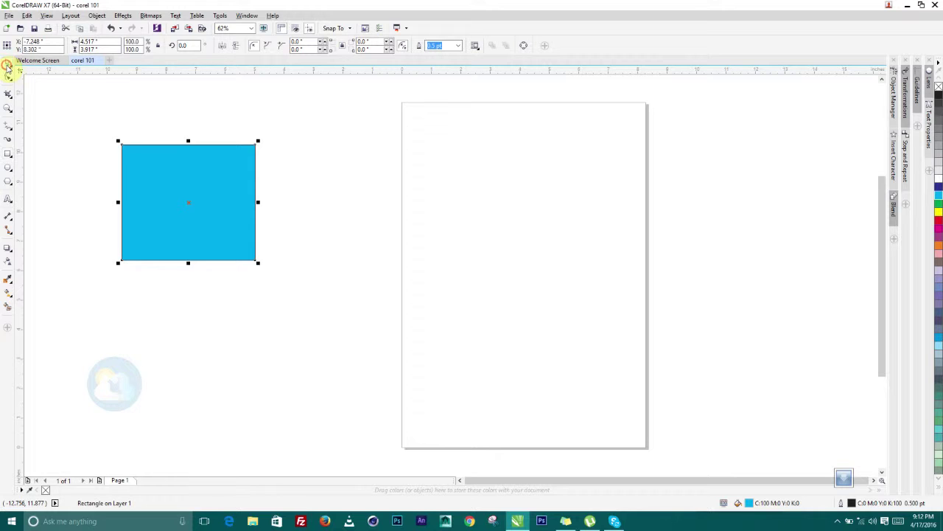
Try green as the rectangle's fill, settle on yellow (C:0 M:0 Y:100 K:0), and color its outline red (C:0 M:100 Y:100 K:0)
left_click(160, 160)
right_click(162, 161)
left_click_drag(162, 161, 278, 163)
key("space")
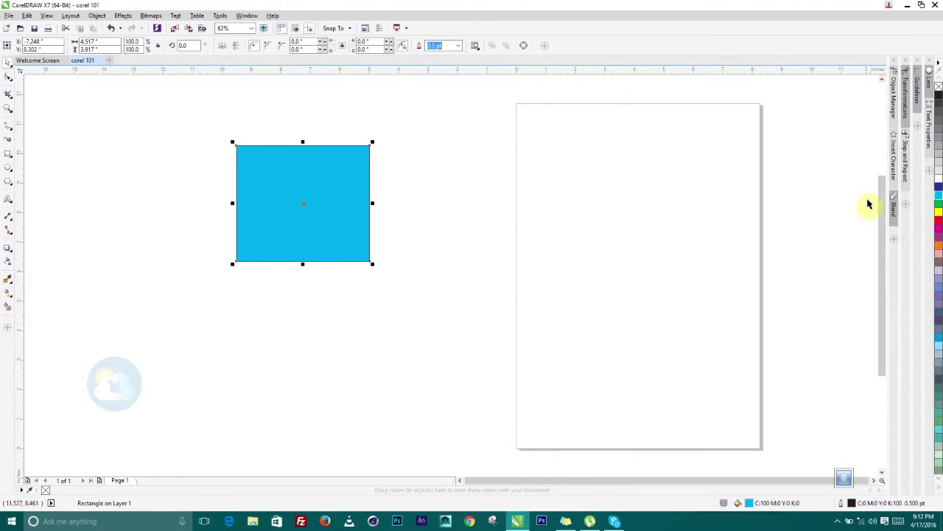
left_click(938, 205)
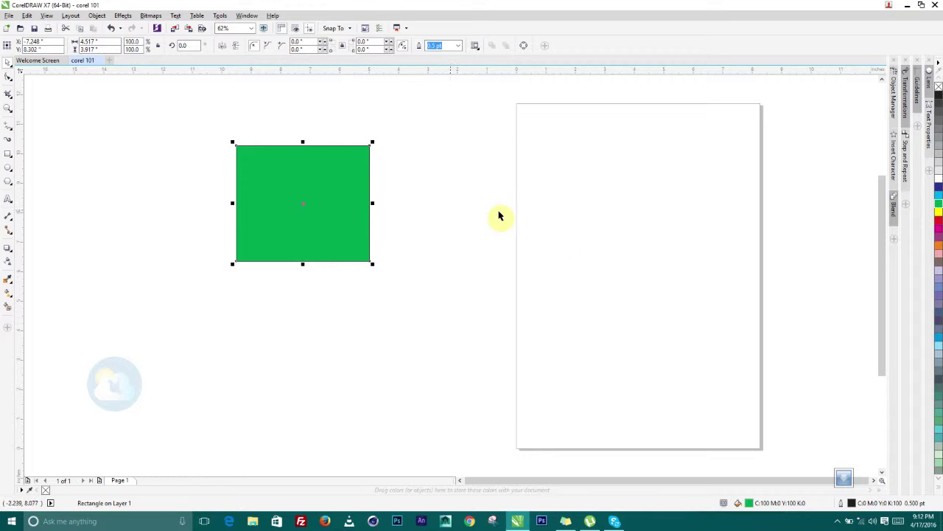
left_click(939, 216)
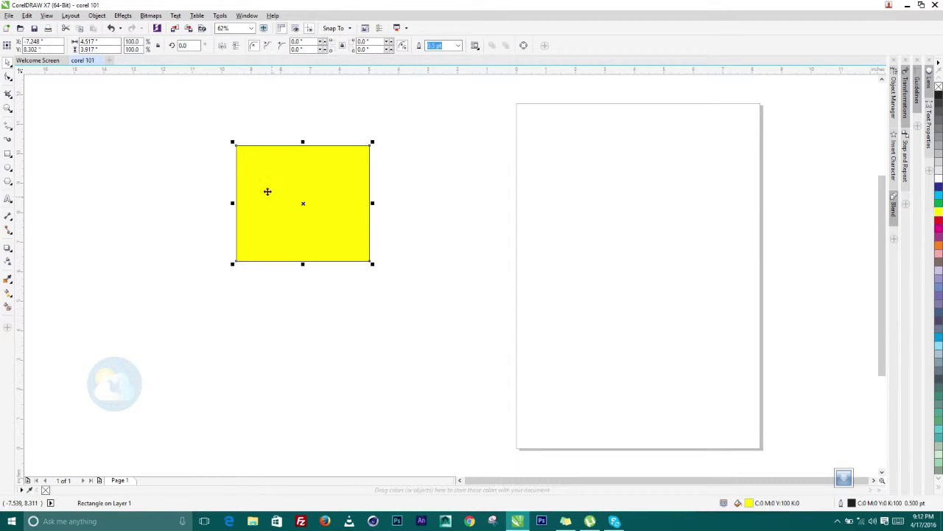
right_click(939, 222)
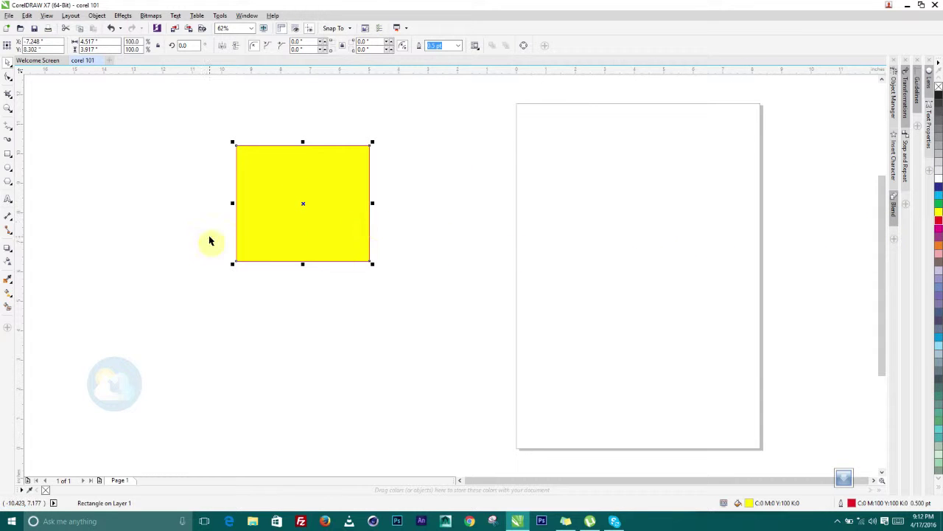
Examine the rectangle and page at several zoom levels, twice fitting the selected rectangle to the view
scroll(290, 189, "up", 2)
scroll(295, 189, "down", 2)
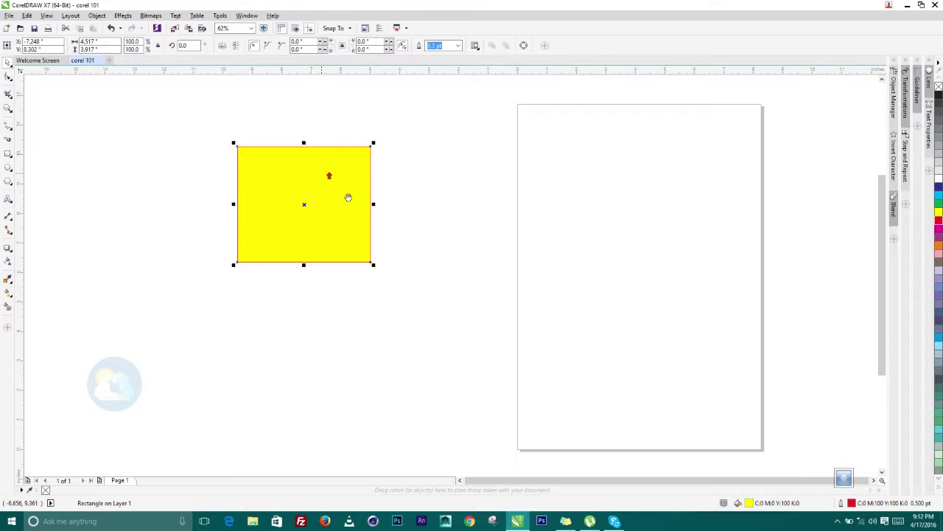
scroll(358, 211, "up", 1)
scroll(350, 185, "down", 2)
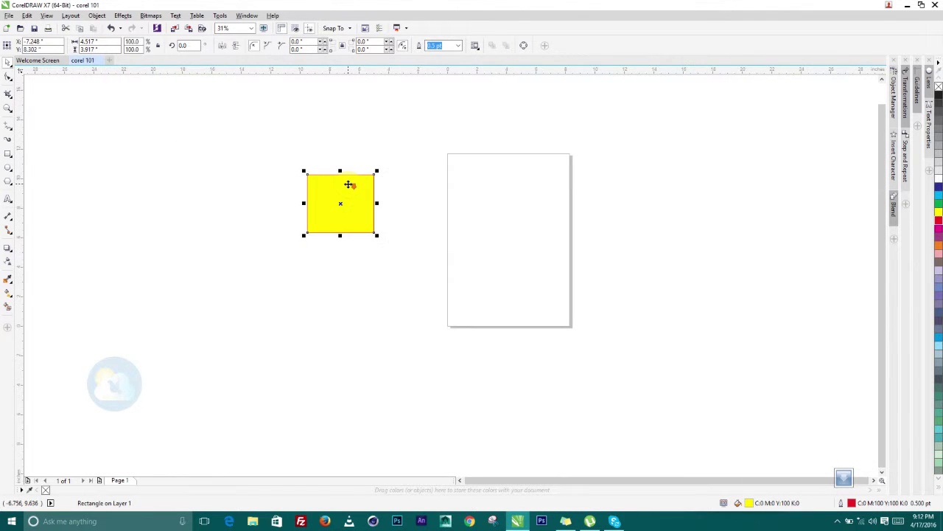
scroll(299, 179, "up", 1)
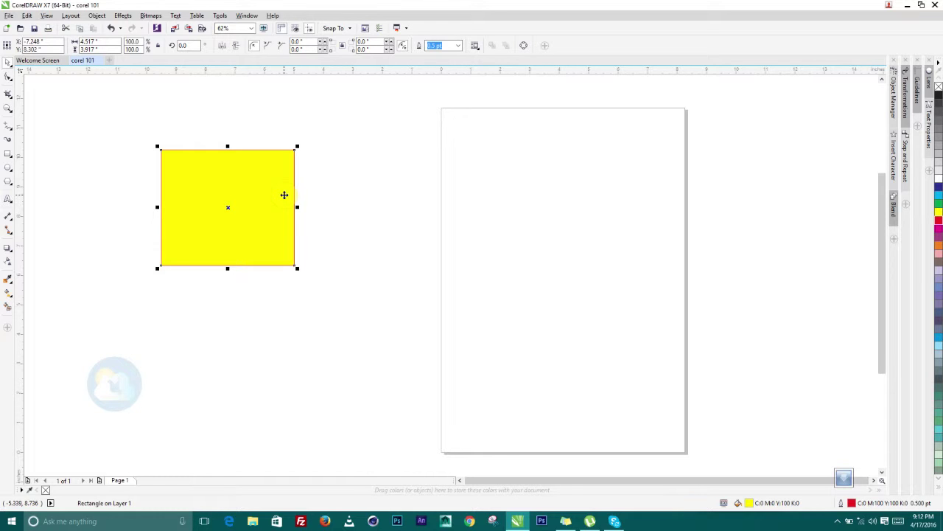
key("shift+F2")
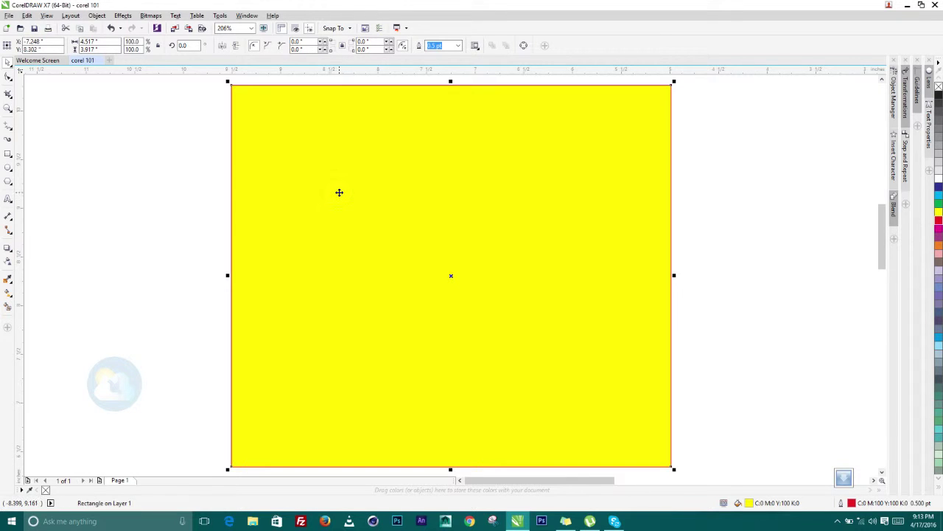
scroll(339, 192, "down", 2)
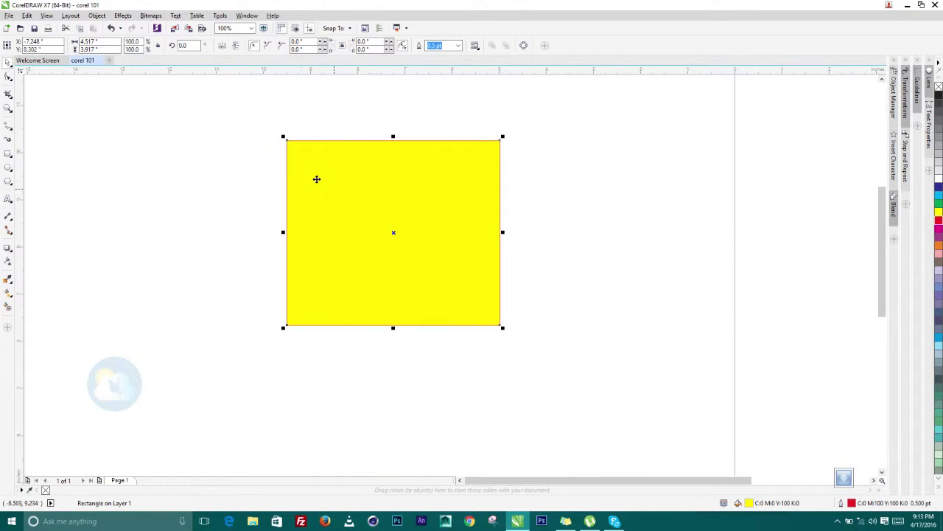
scroll(448, 204, "down", 2)
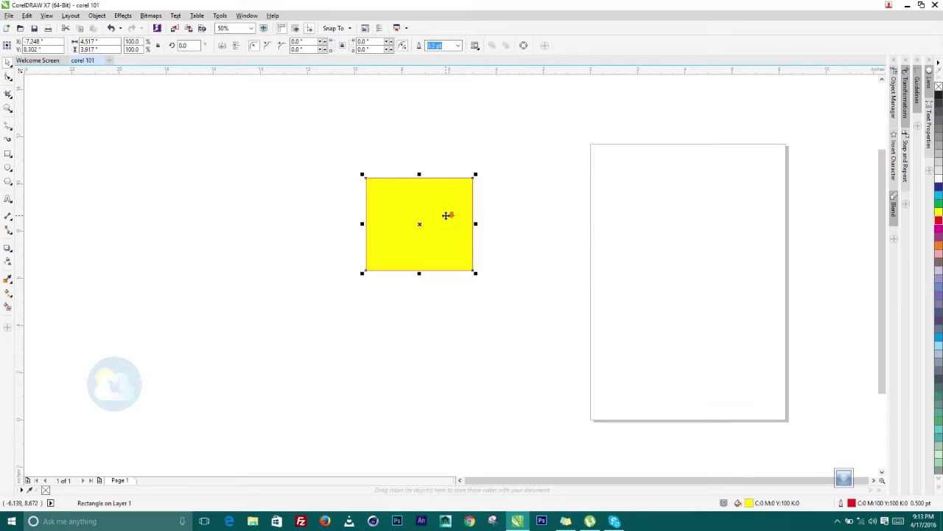
scroll(442, 213, "right", 1)
scroll(379, 213, "up", 2)
scroll(361, 221, "down", 6)
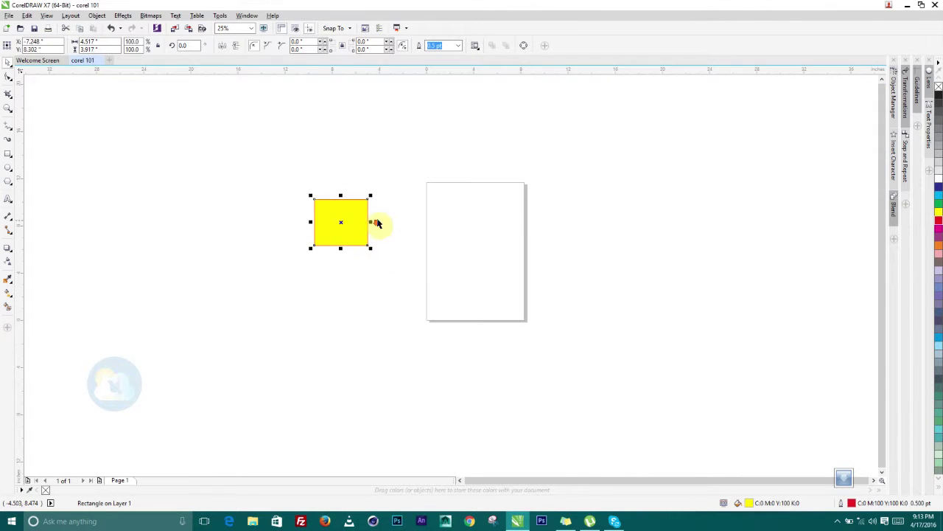
left_click_drag(379, 222, 37, 153)
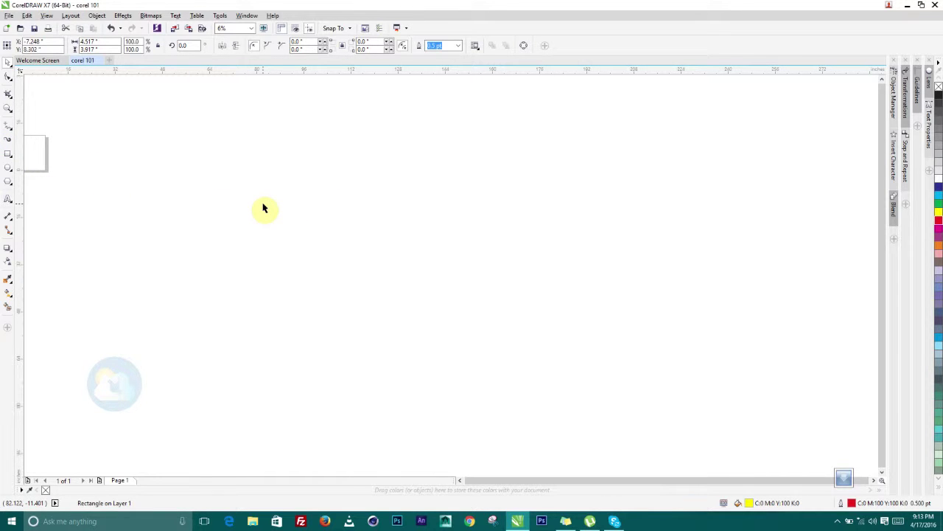
key("shift+F2")
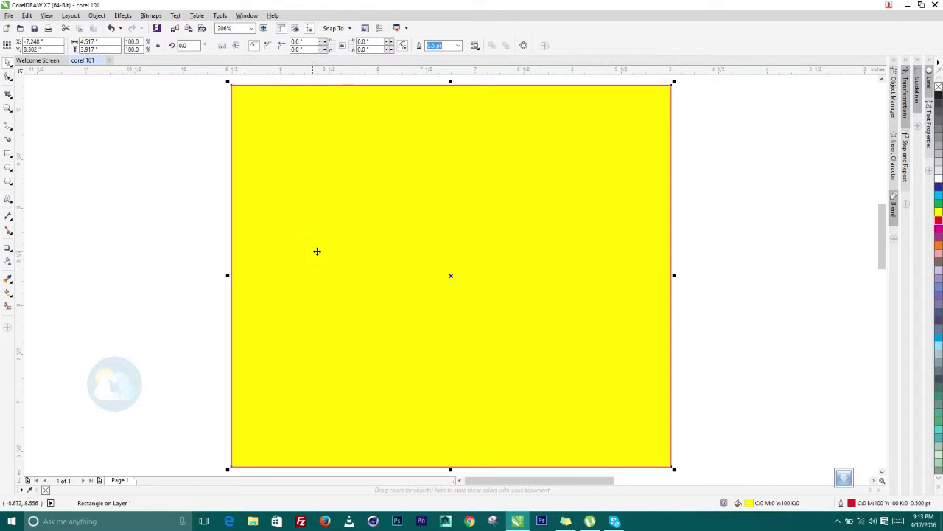
scroll(415, 223, "down", 1)
scroll(396, 219, "up", 1)
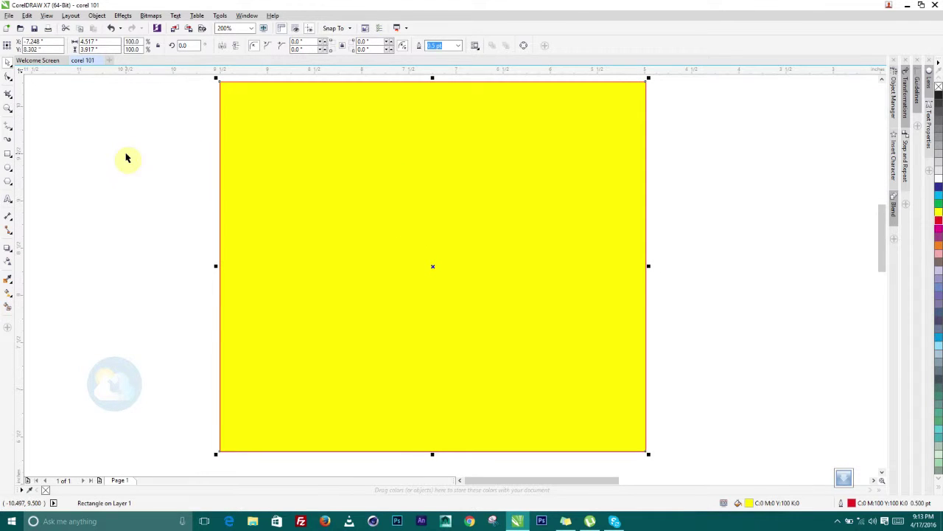
Shift the yellow rectangle slightly right and down to about X -7.085, Y 8.089 inches, and deselect it
left_click(7, 170)
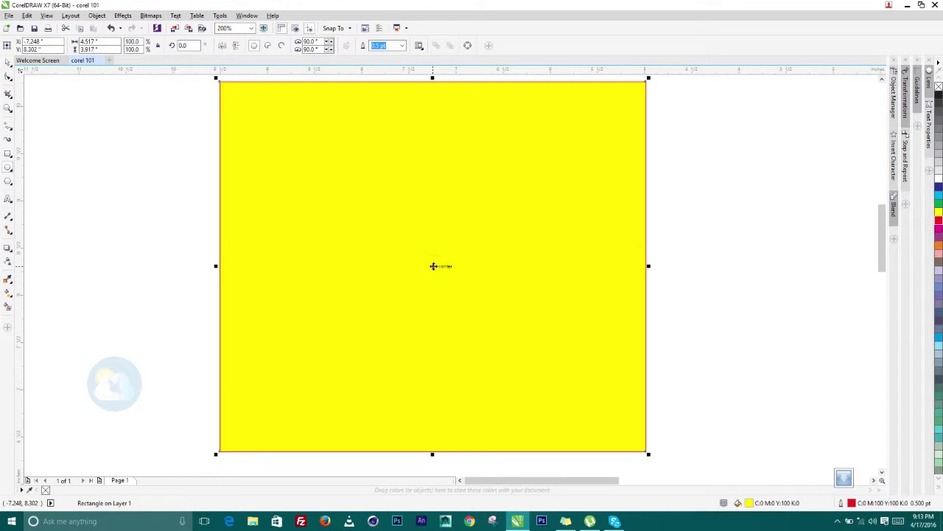
left_click_drag(434, 266, 448, 286)
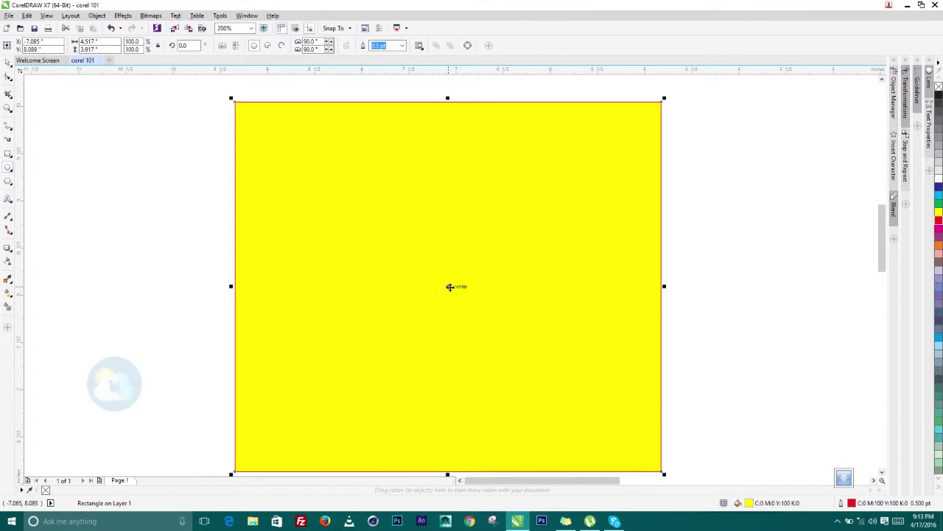
left_click(7, 64)
left_click(152, 189)
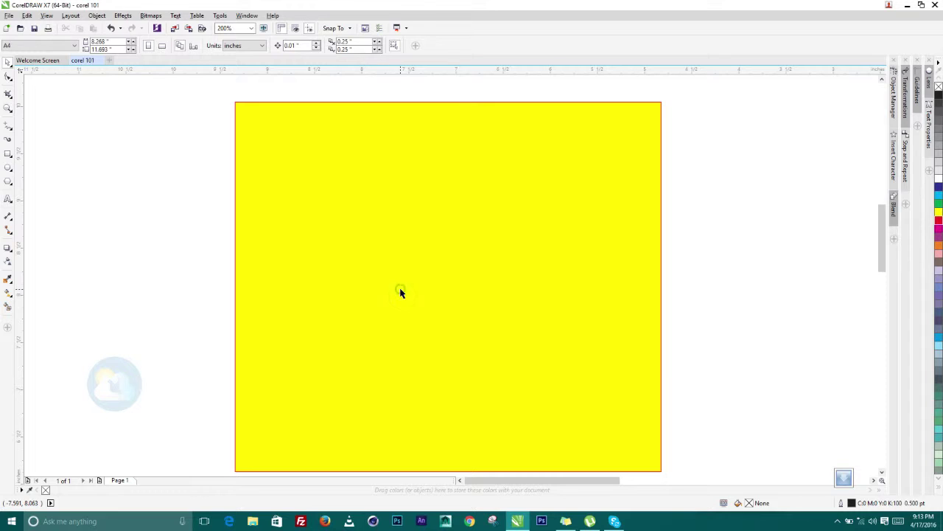
Draw a circle about 3.917 inches in diameter outward from the rectangle's center, reaching its top and bottom edges
scroll(400, 293, "down", 1)
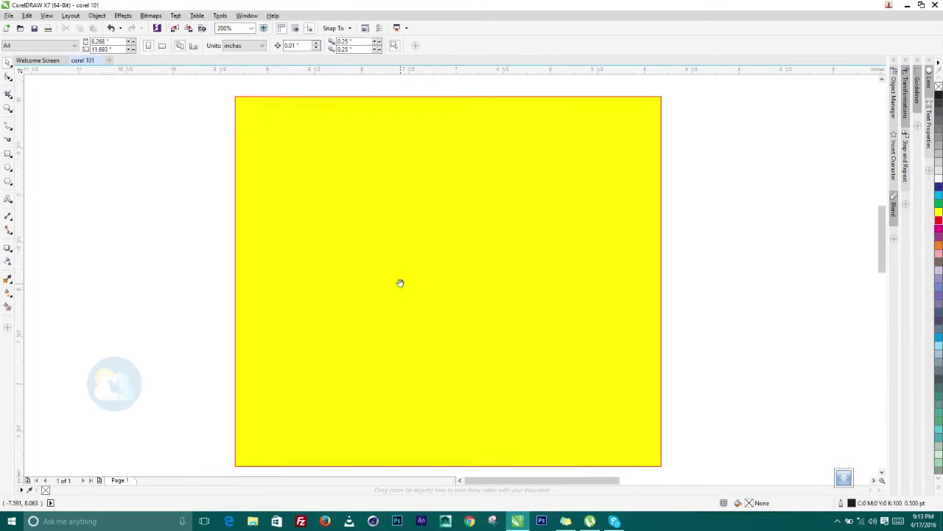
left_click(8, 168)
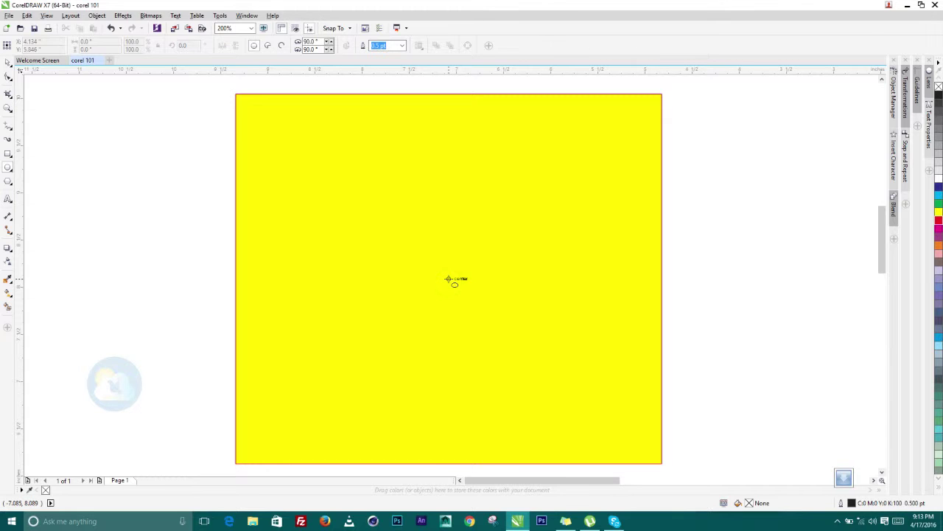
left_click_drag(448, 279, 513, 347)
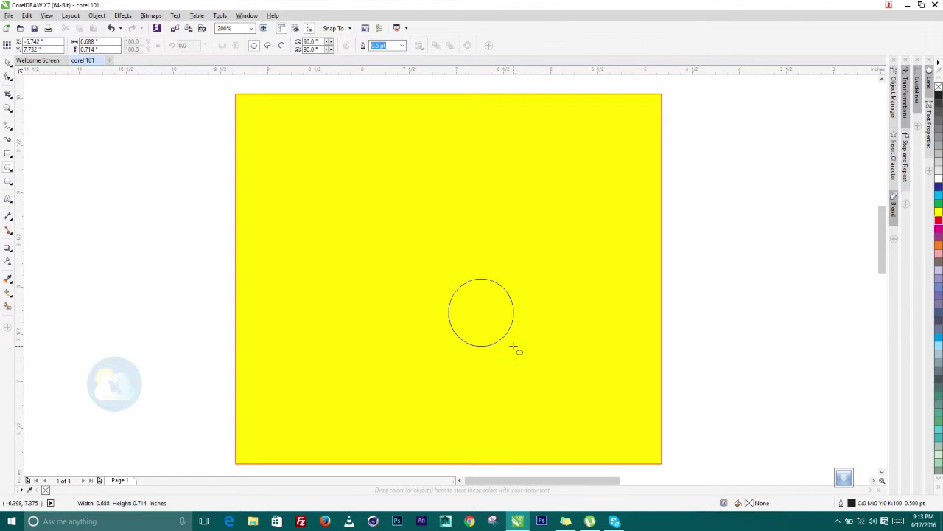
key("shift")
left_click_drag(514, 347, 513, 346)
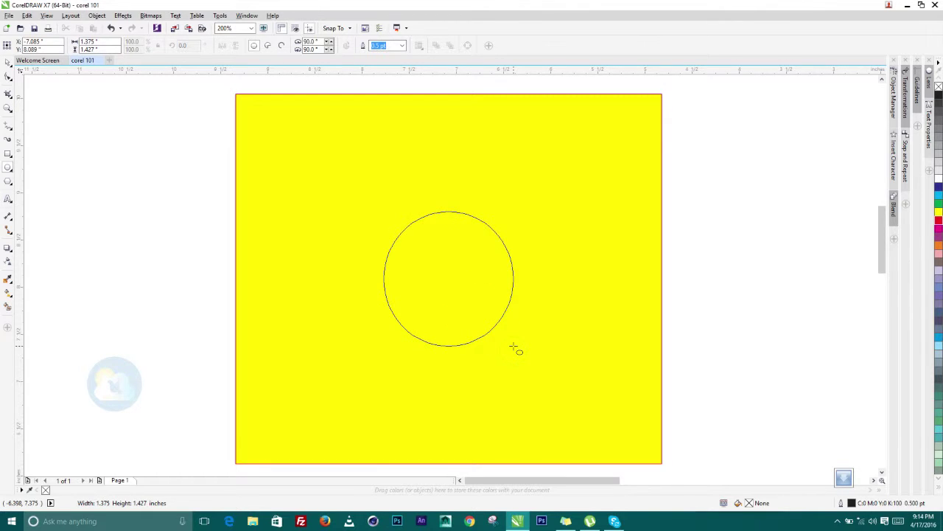
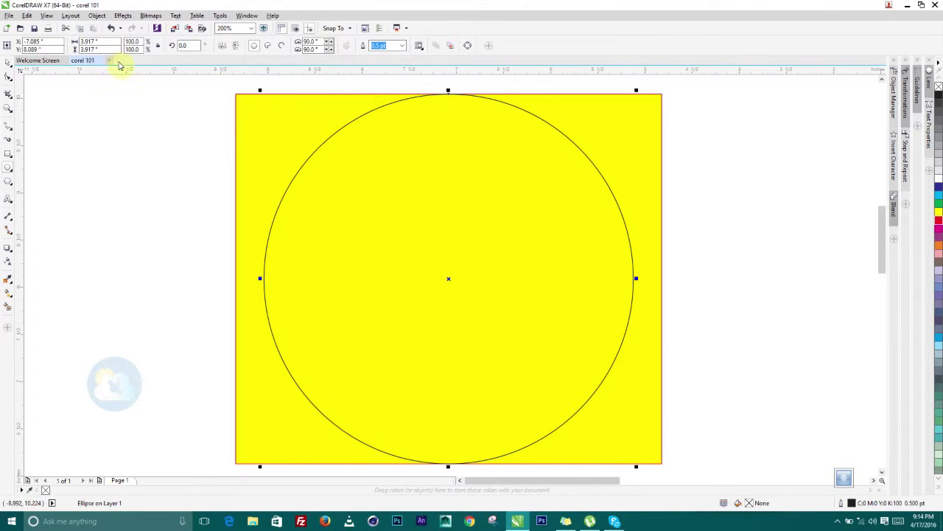
Fill the circle with red (C:0 M:100 Y:100 K:0) and color its outline yellow (C:0 M:0 Y:100 K:0)
left_click(938, 218)
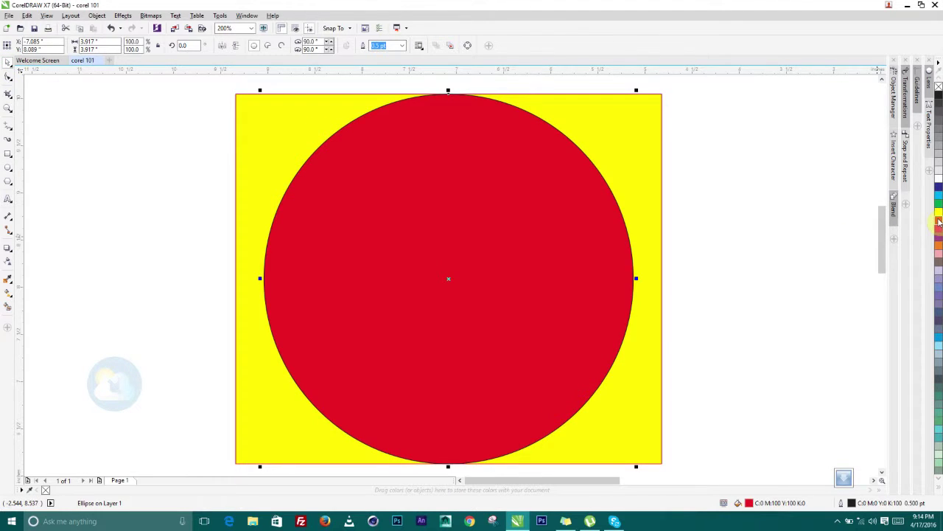
left_click(723, 228)
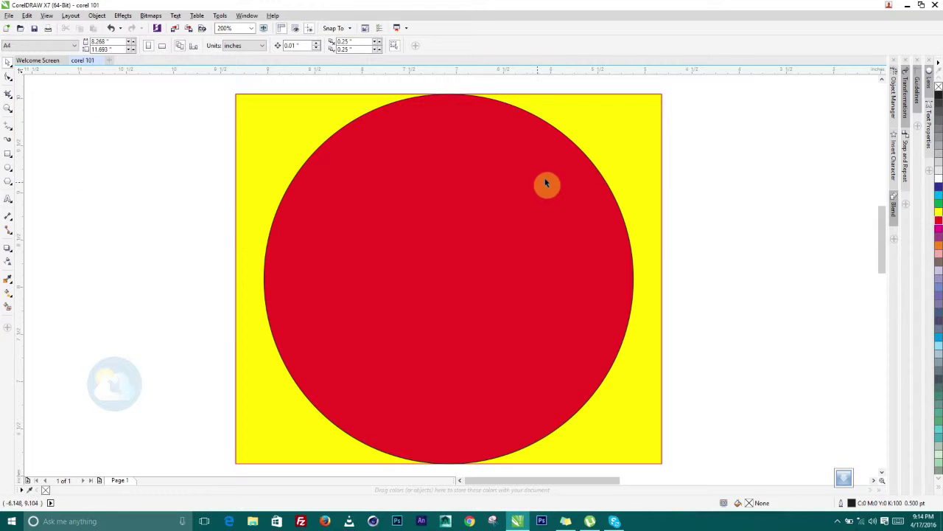
left_click(575, 168)
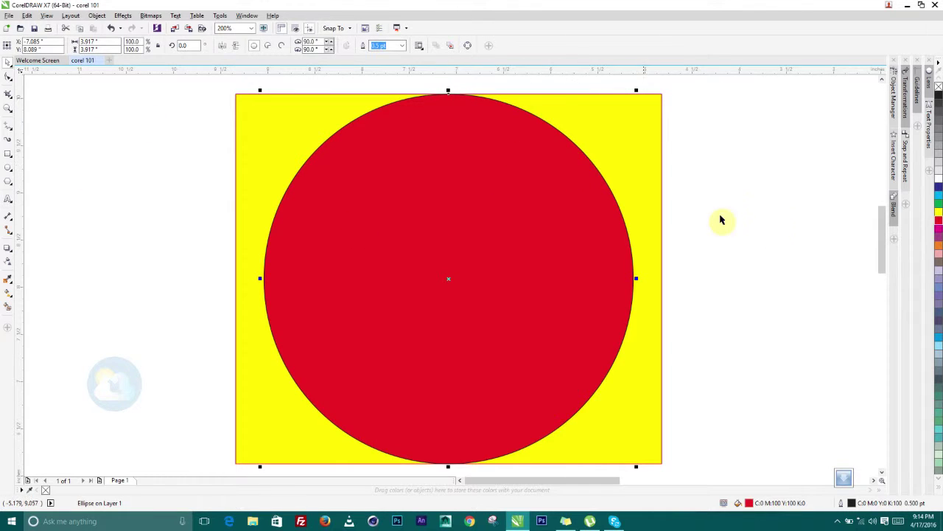
right_click(938, 214)
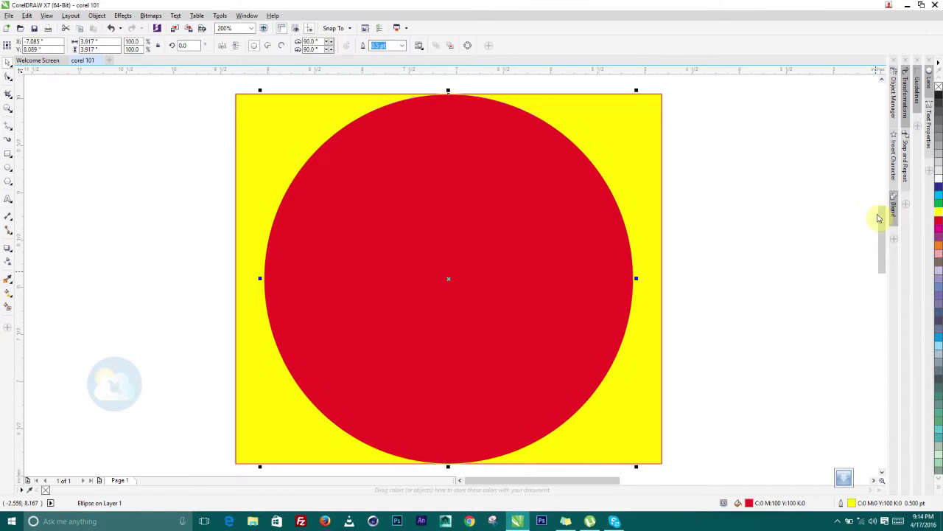
left_click(840, 212)
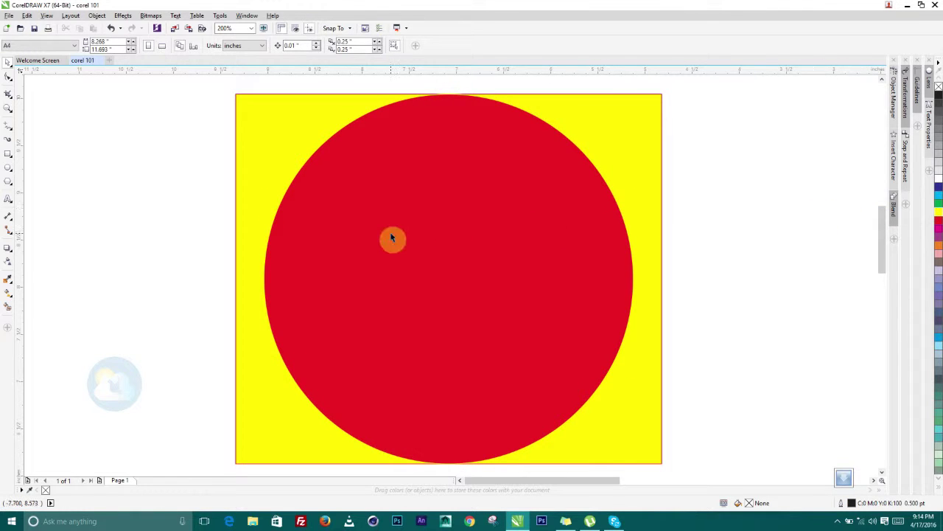
left_click(415, 329)
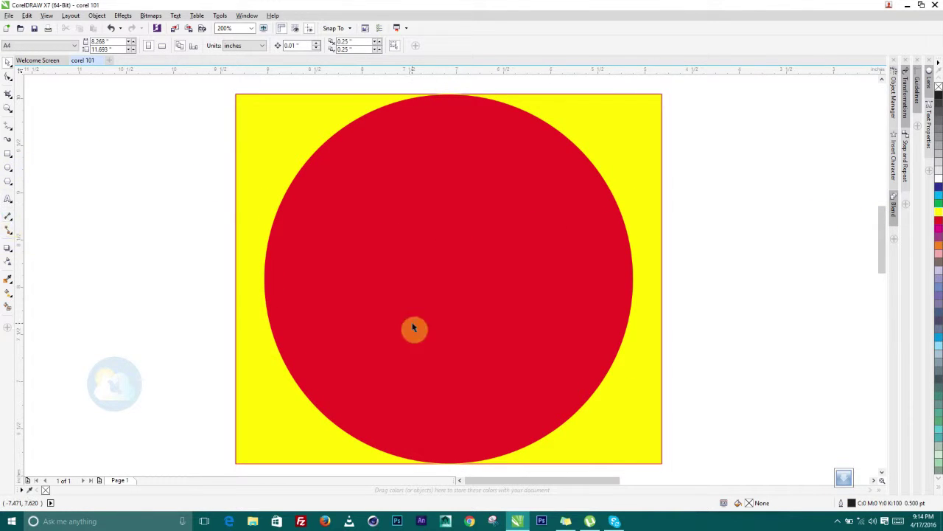
Draw a second circle about 3.687 inches in diameter, concentric with the red circle
left_click(8, 168)
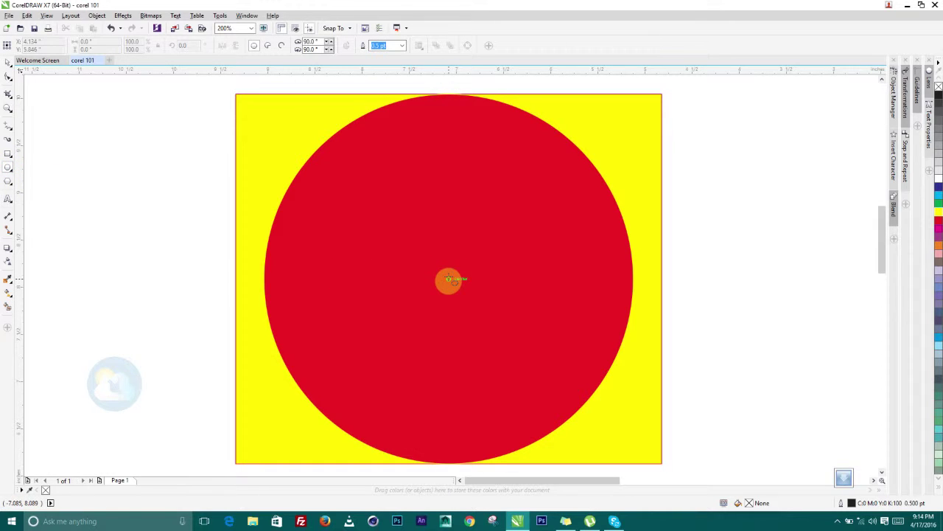
left_click_drag(449, 279, 615, 454)
key("shift")
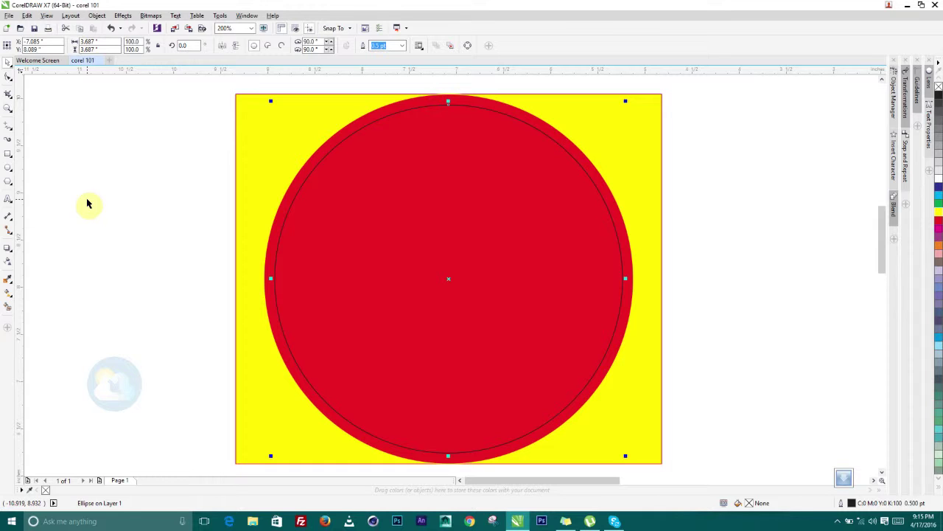
Draw a trial ellipse about 2.98 by 1.87 inches across the rectangle's right edge, and remove it
left_click(7, 170)
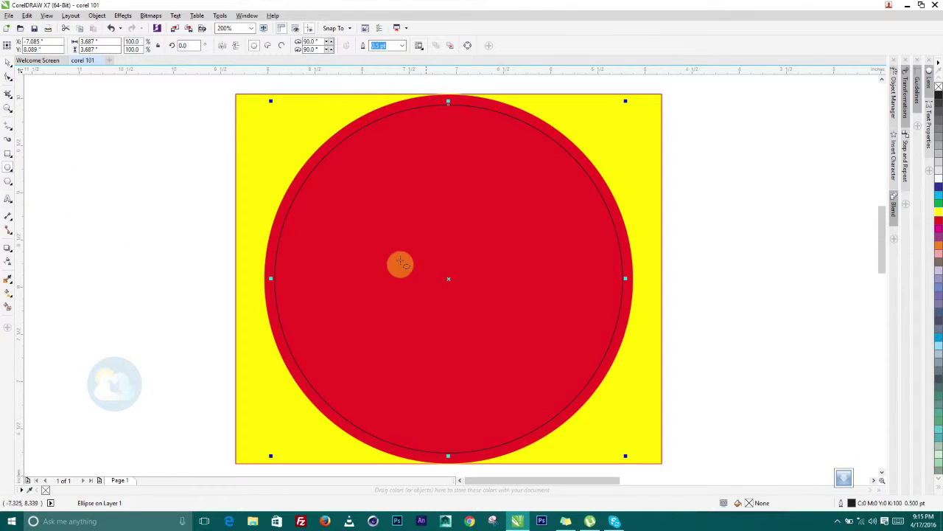
left_click_drag(571, 245, 856, 426)
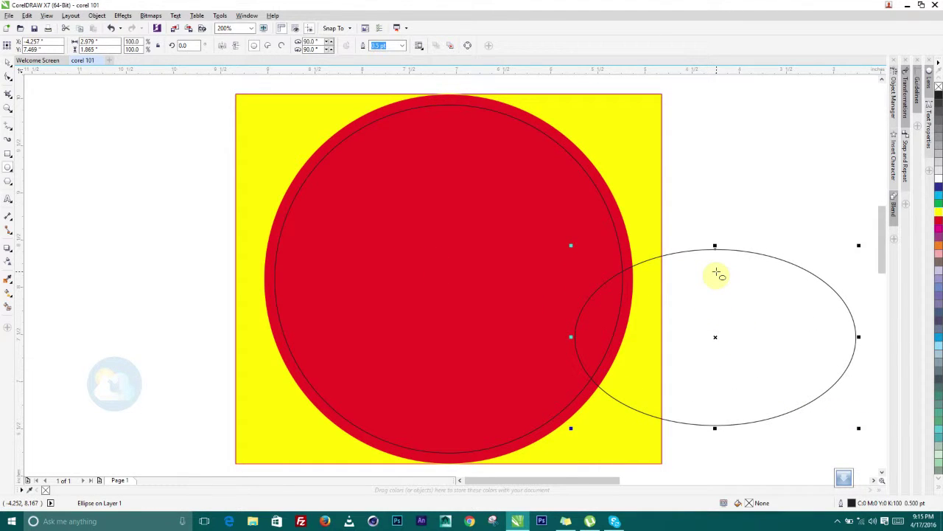
key("Delete")
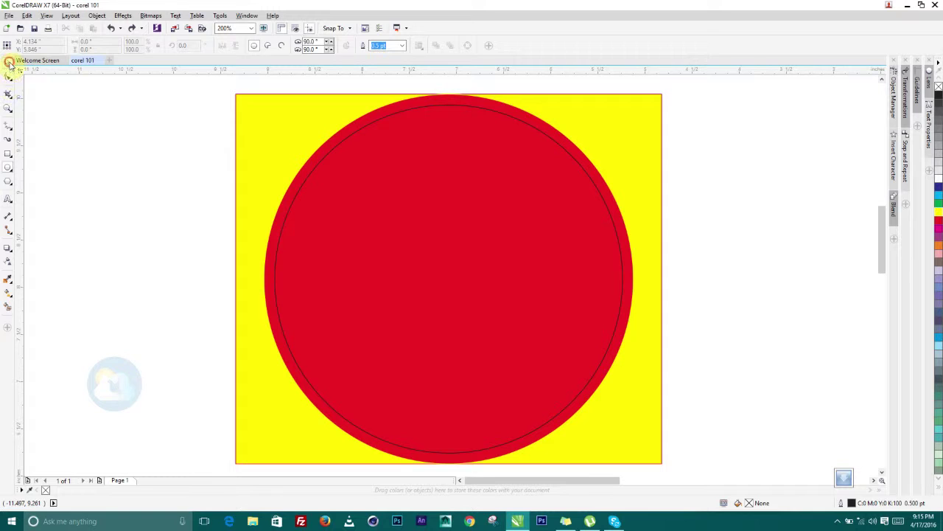
Select the smaller inner circle and fill it with yellow (C:0 M:0 Y:100 K:0)
left_click(9, 63)
left_click(428, 275)
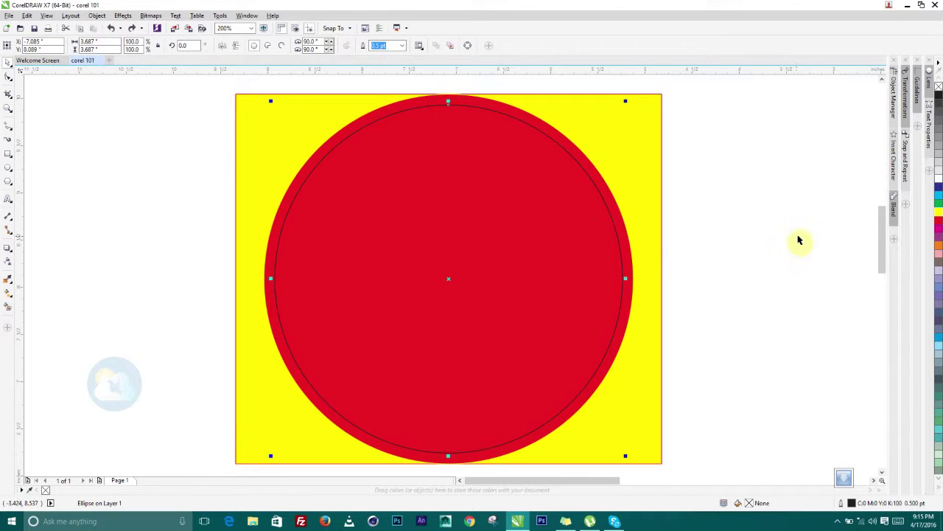
left_click(939, 217)
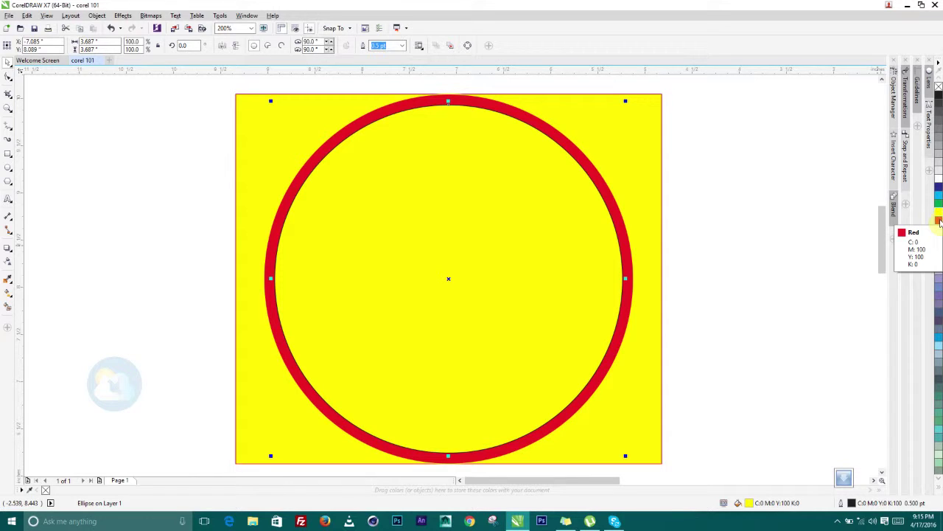
Color the outline of the yellow inner circle red (C:0 M:100 Y:100 K:0)
right_click(940, 221)
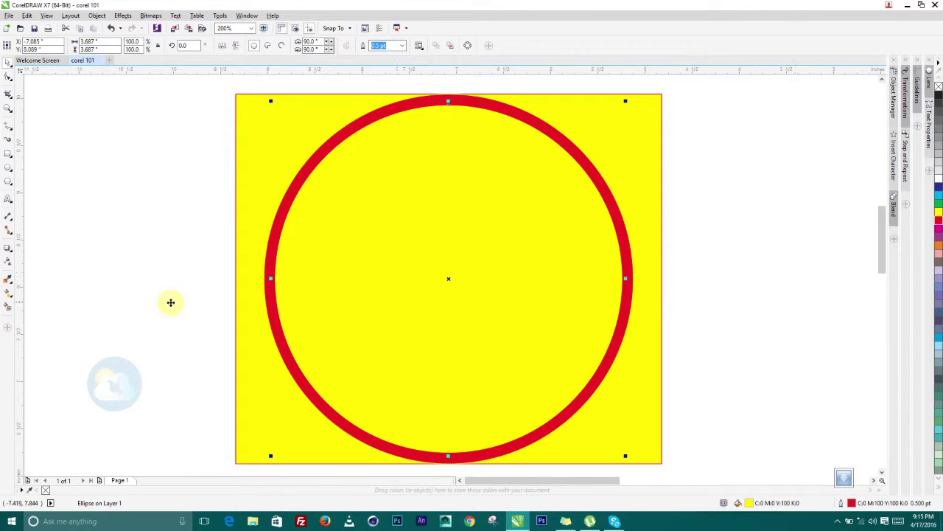
left_click(100, 267)
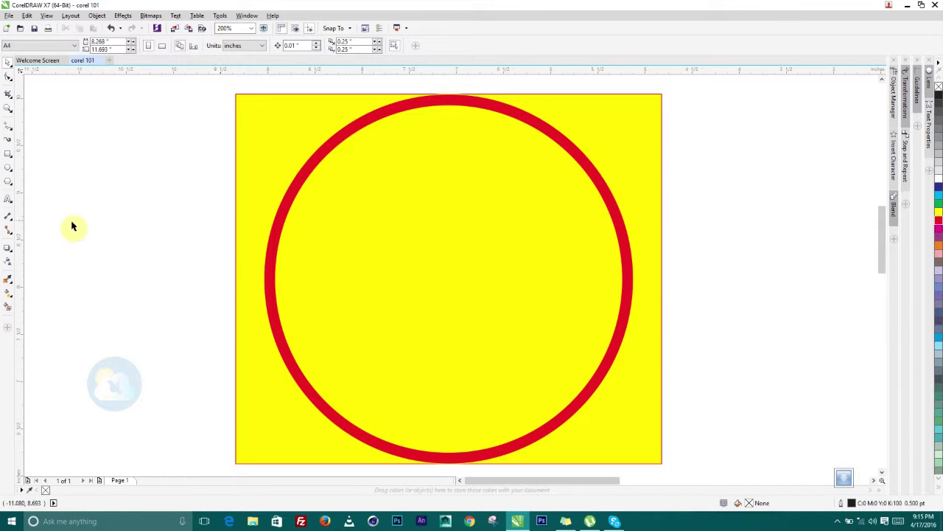
Draw a third concentric circle about 3.51 inches in diameter inside the red ring and give it a red outline
left_click(8, 171)
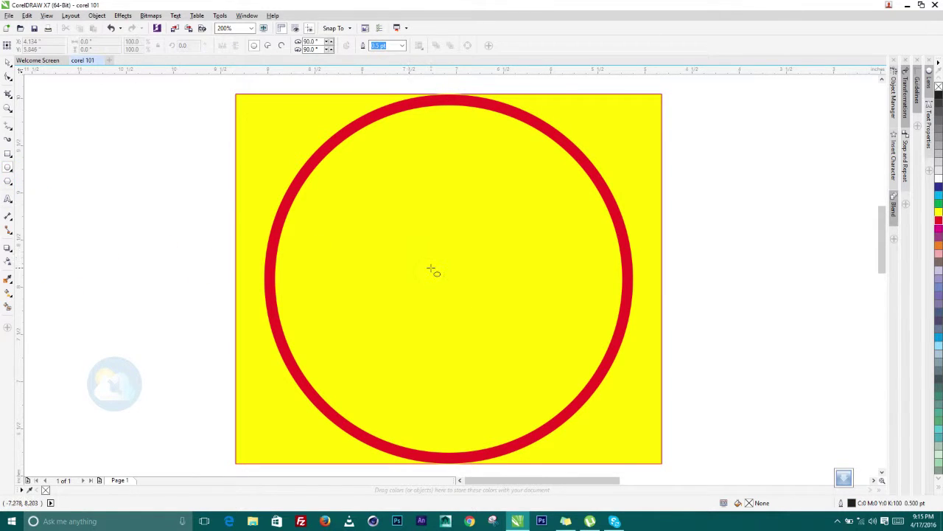
left_click_drag(449, 278, 590, 445)
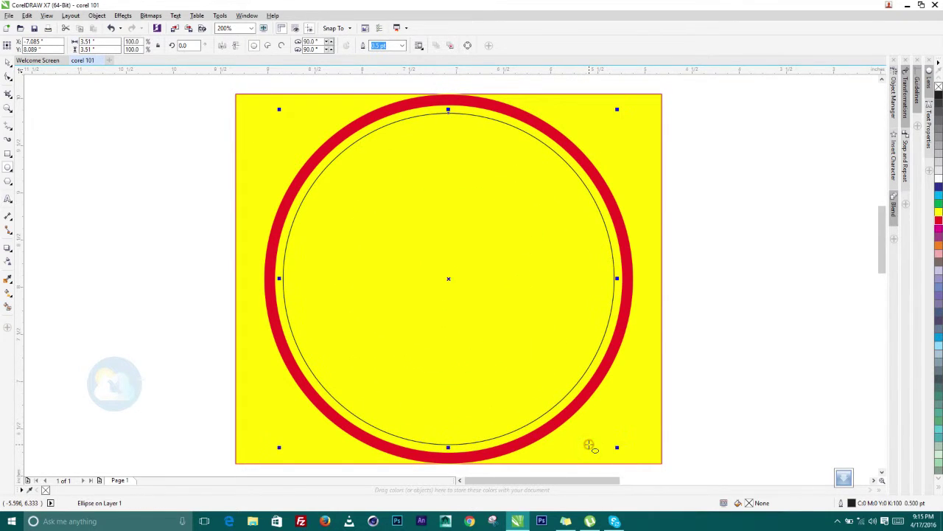
right_click(940, 221)
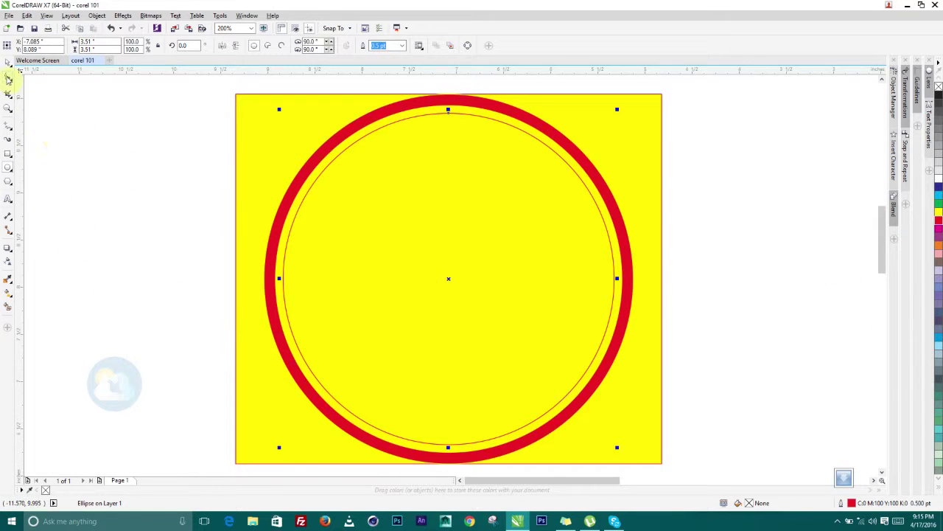
left_click(8, 64)
left_click(101, 230)
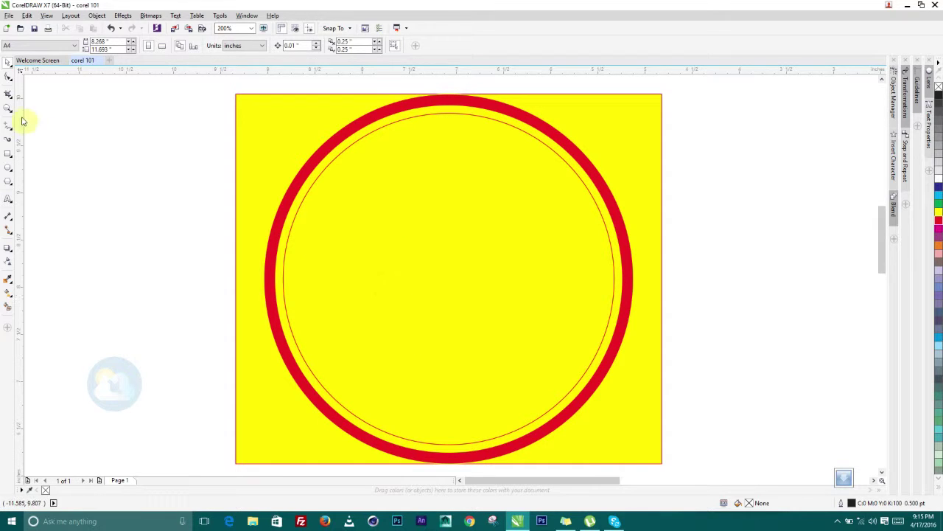
Draw a fourth concentric circle about 2.583 inches in diameter and fill it with red
left_click(8, 169)
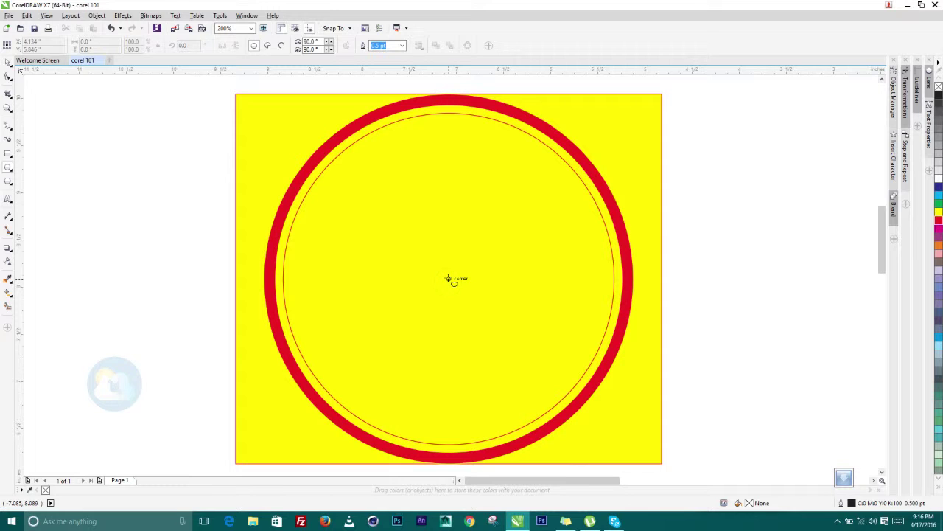
mouse_move(448, 278)
left_mouse_down()
mouse_move(546, 388)
mouse_move(575, 404)
mouse_move(551, 400)
left_mouse_up()
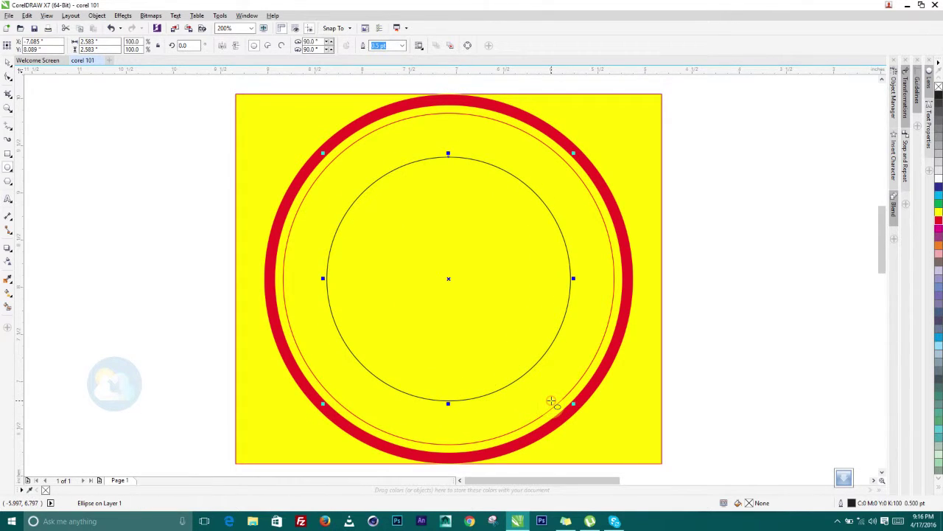
left_click(939, 225)
left_click(7, 63)
left_click(65, 151)
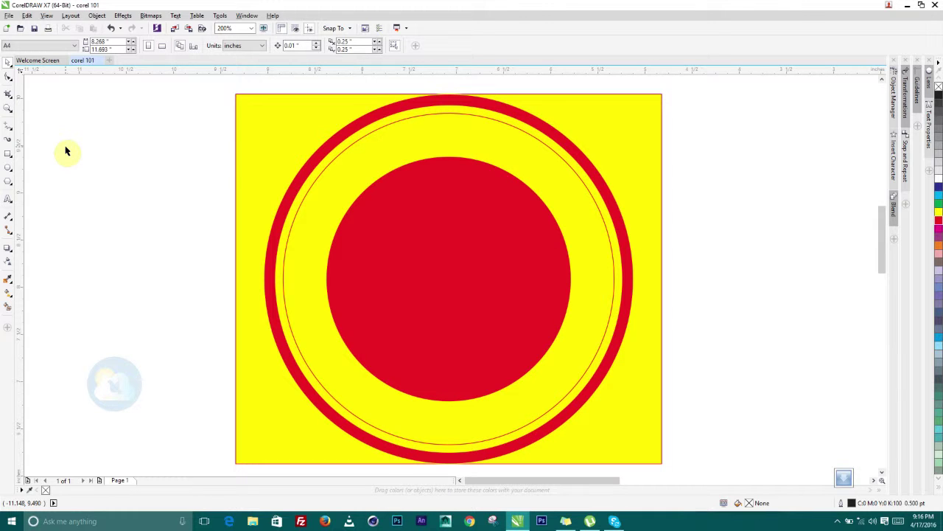
Add artistic text reading "corel draw" with "101" on a second line, and position it in the empty area beside the rectangle
left_click(5, 202)
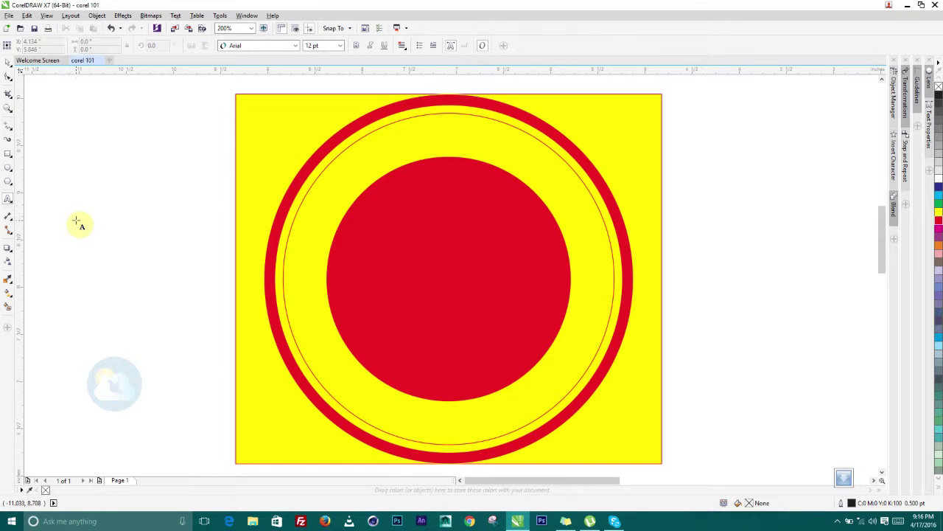
left_click(96, 233)
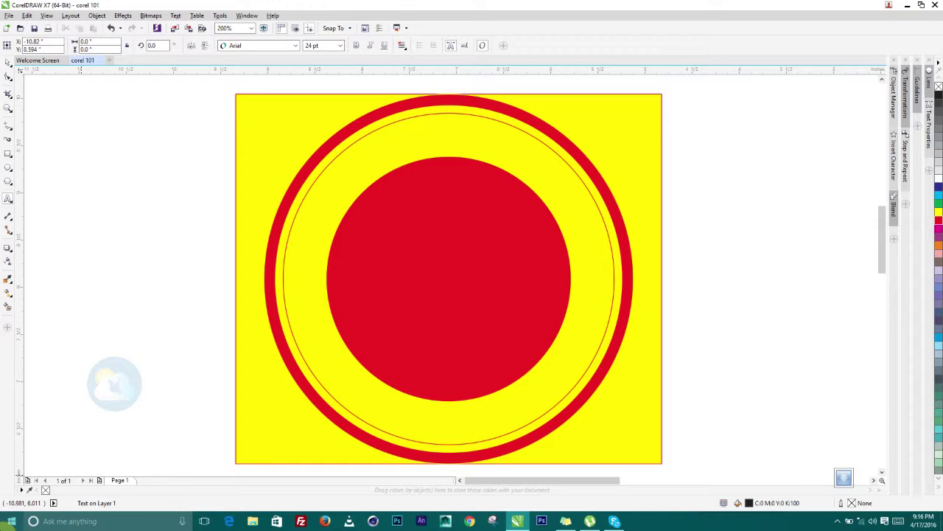
type("corel draw")
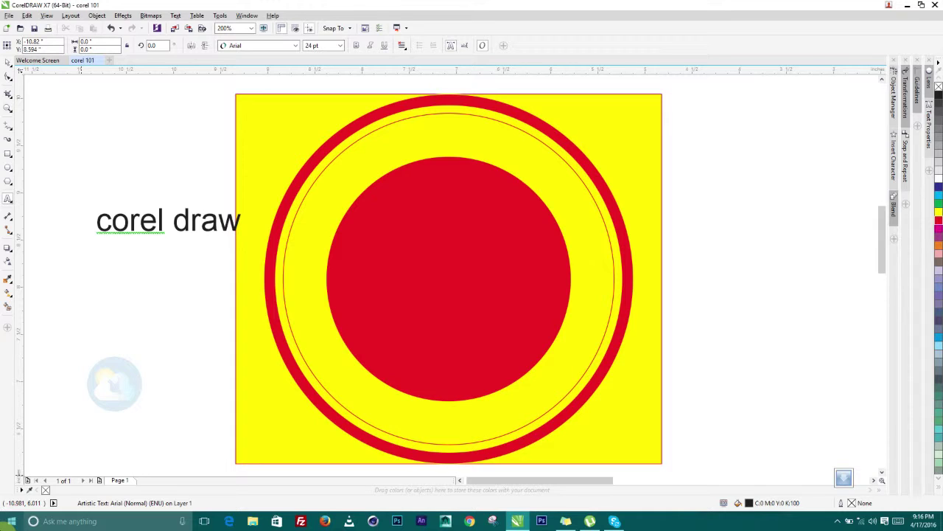
type("101")
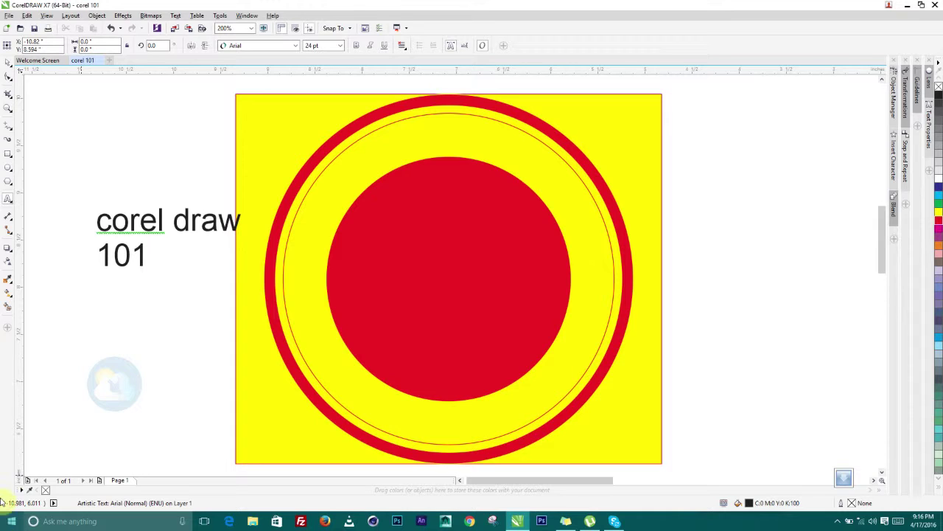
key("Escape")
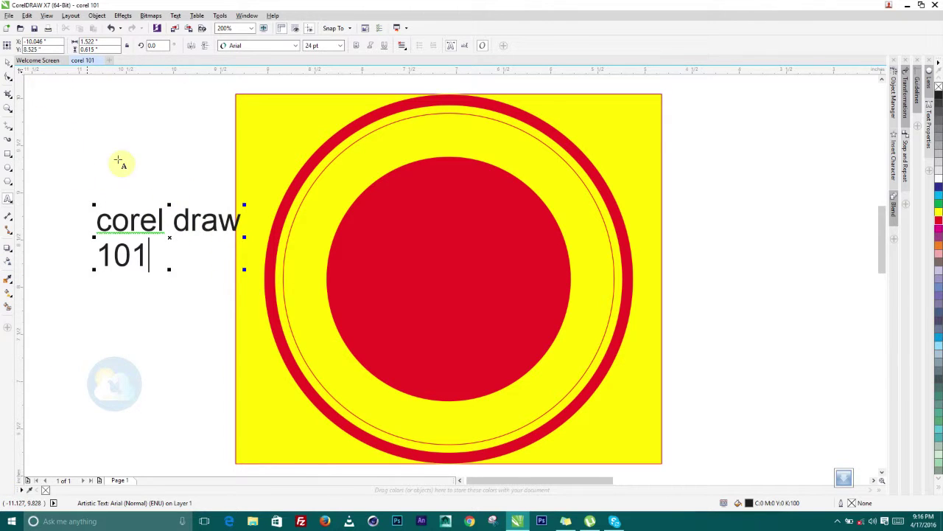
left_click(8, 62)
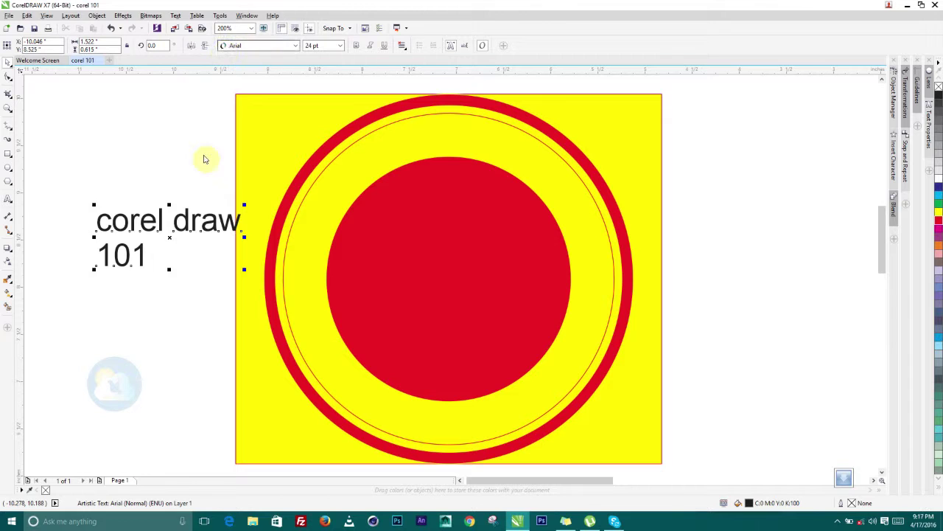
mouse_move(147, 219)
left_mouse_down()
mouse_move(407, 267)
mouse_move(159, 231)
mouse_move(161, 219)
mouse_move(140, 247)
left_mouse_up()
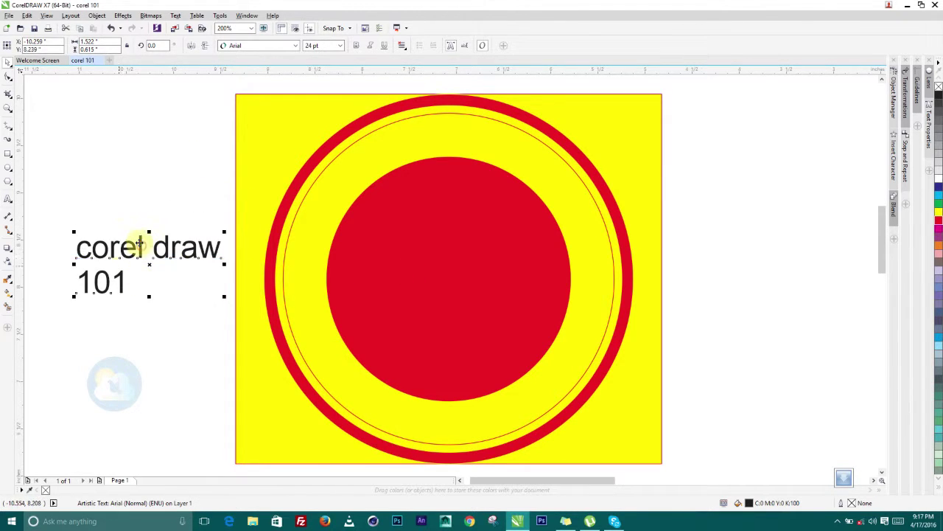
Change the text's case to UPPERCASE and move it onto the filled red circle
left_click(175, 17)
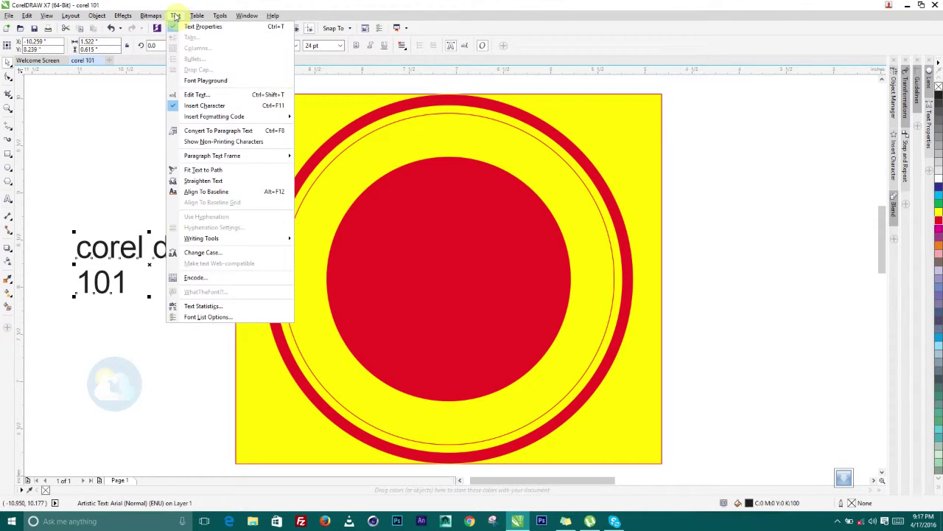
left_click(194, 253)
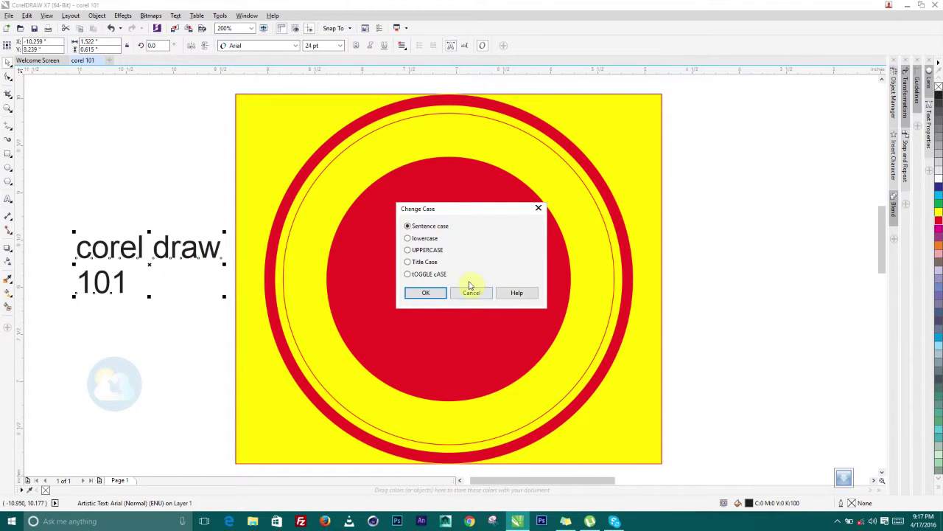
left_click(426, 293)
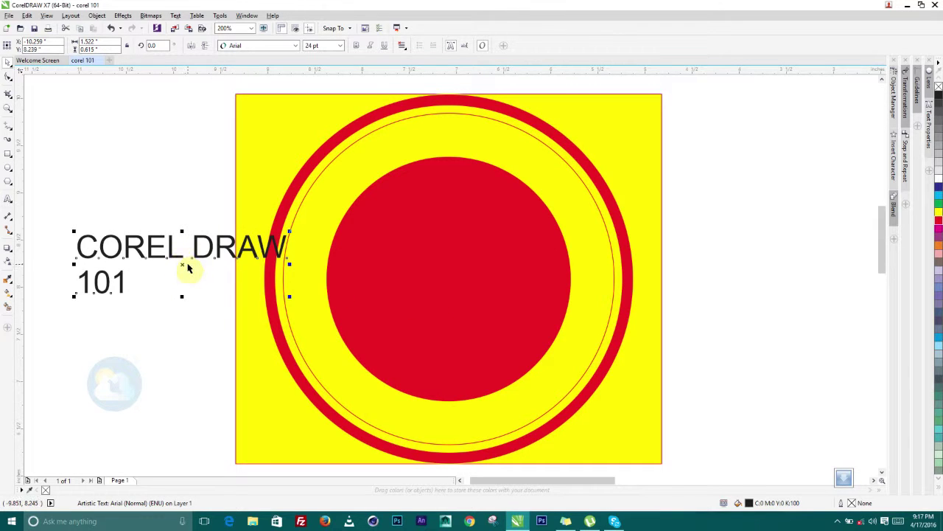
left_click_drag(184, 263, 460, 287)
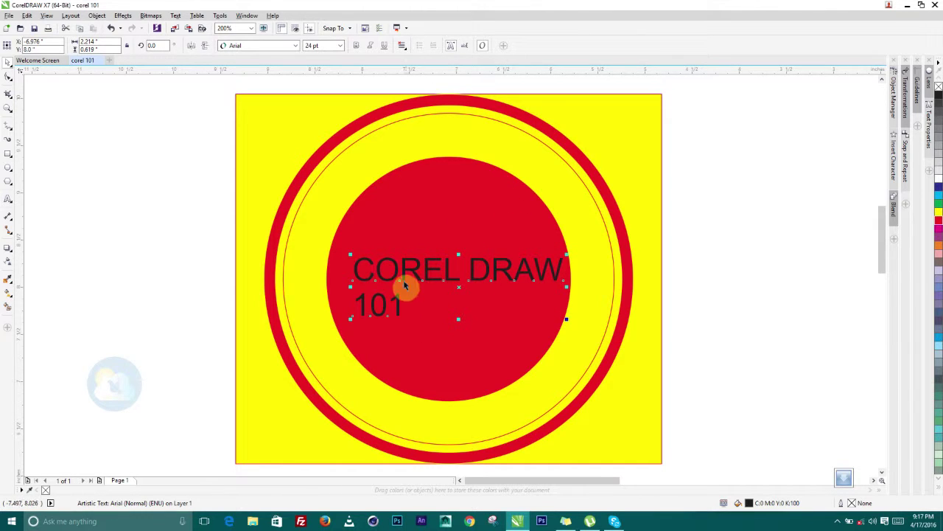
Center-align the two lines of text and fill them with white (C:0 M:0 Y:0 K:0)
left_click(403, 46)
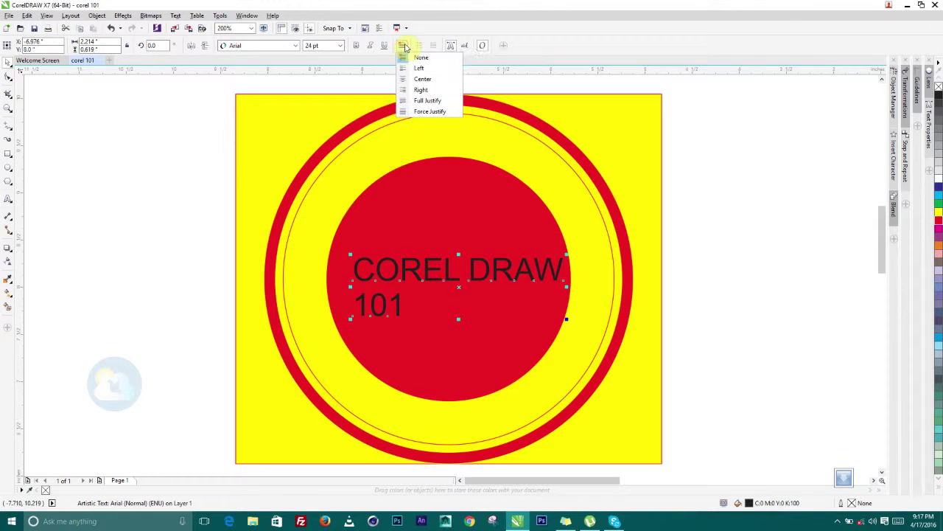
left_click(418, 80)
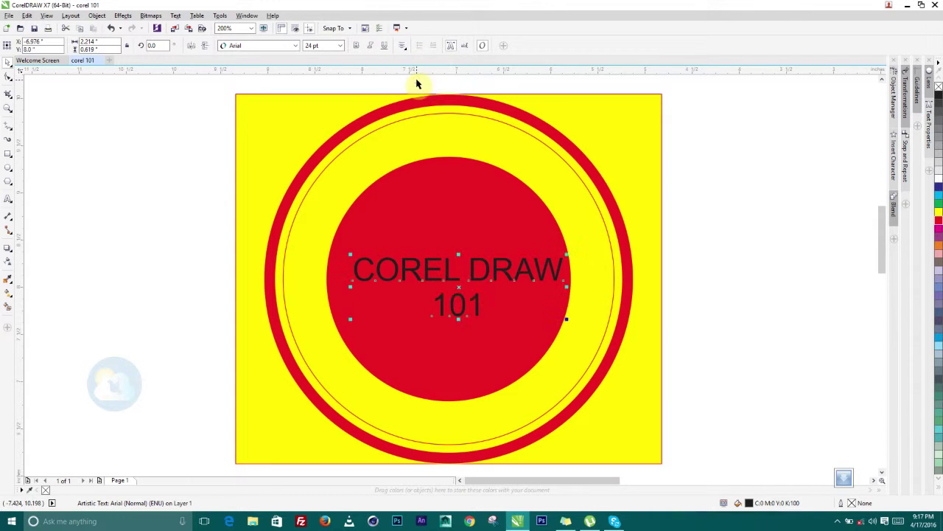
left_click(939, 178)
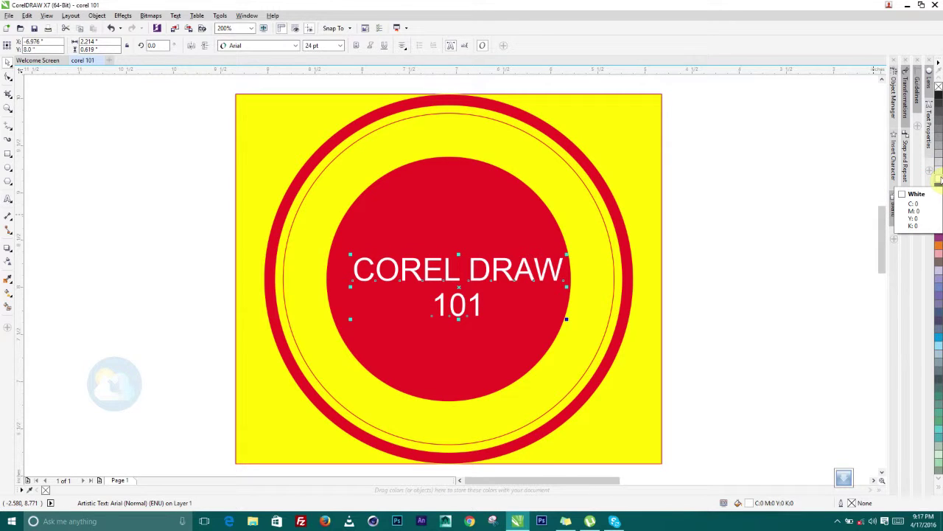
Set the text's font to Goma Block and reposition the text at the middle of the red circle
left_click(254, 45)
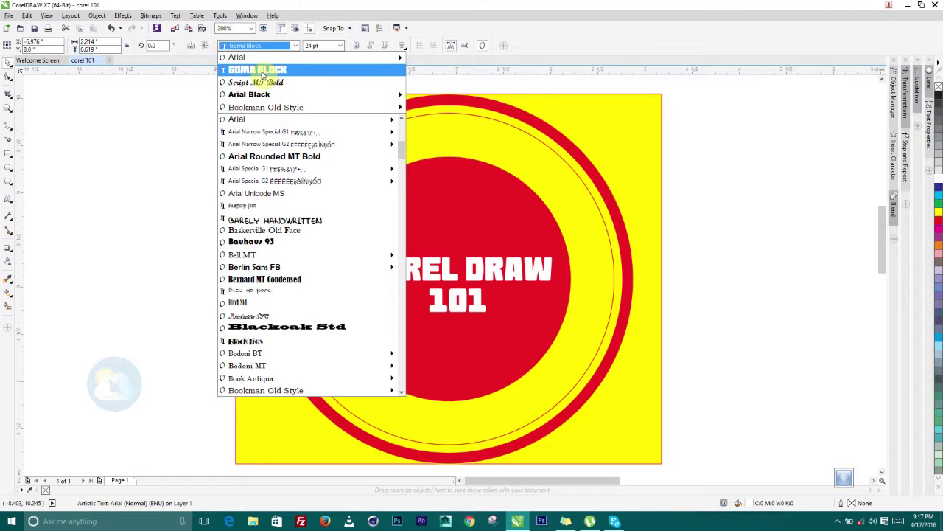
left_click(262, 75)
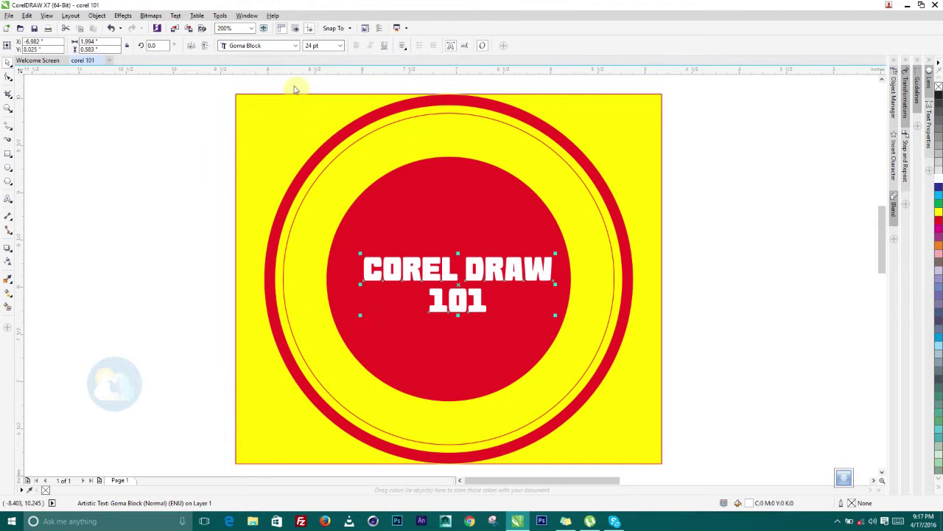
left_click_drag(458, 285, 448, 296)
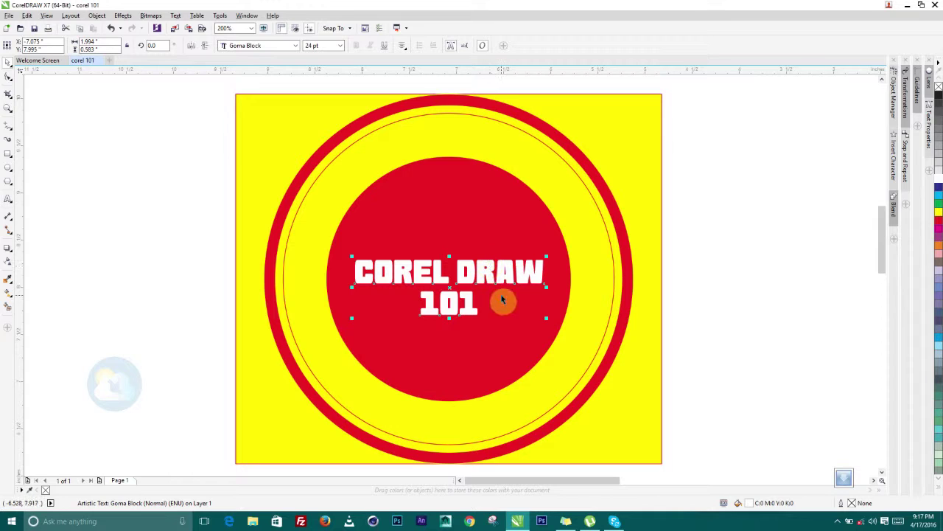
left_click(759, 247)
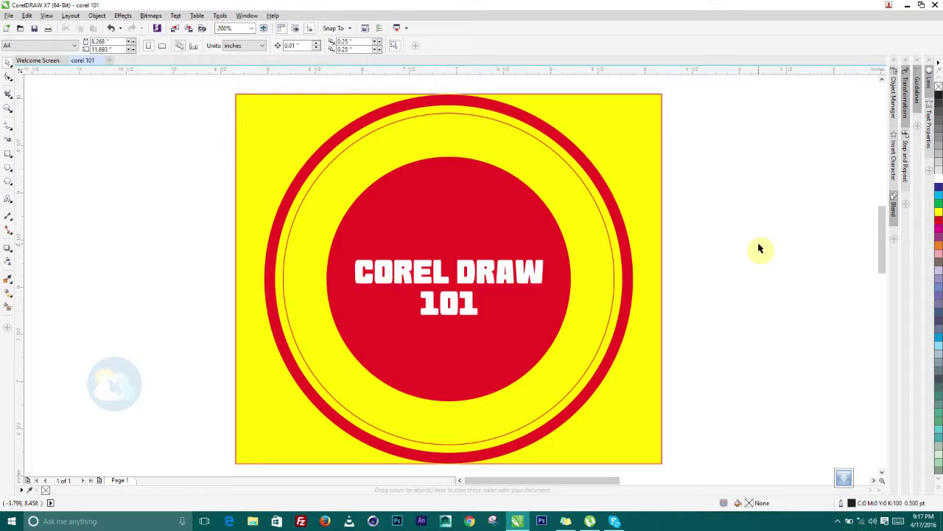
Change the COREL DRAW 101 text's font to Front Page Neue and its size to 36 pt
left_click(464, 284)
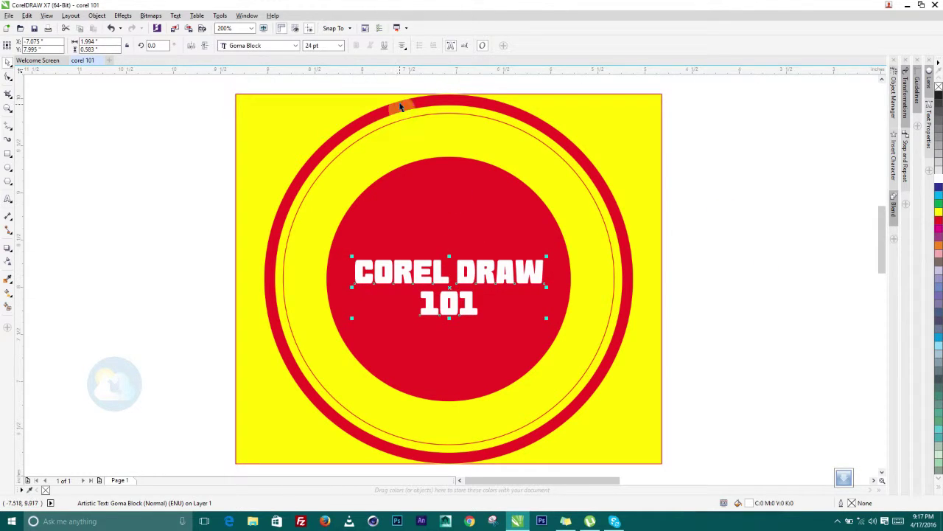
left_click(294, 45)
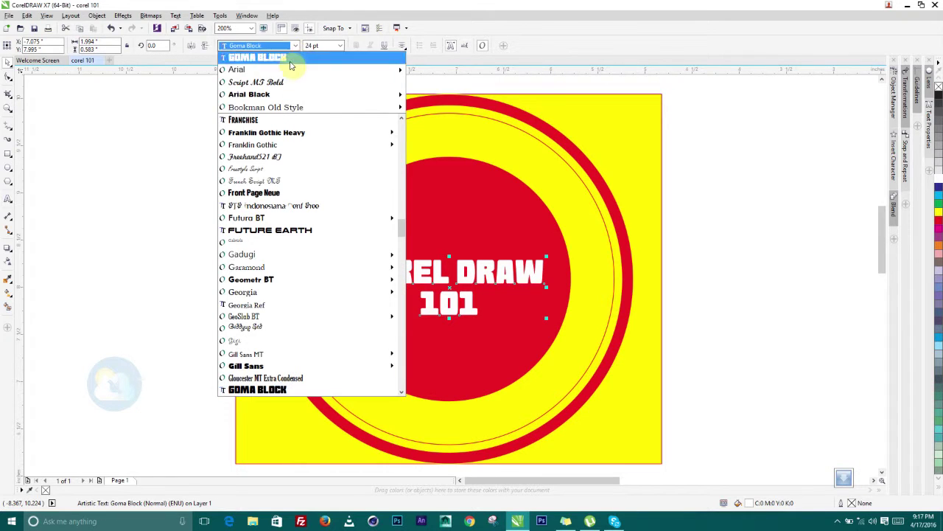
left_click(271, 193)
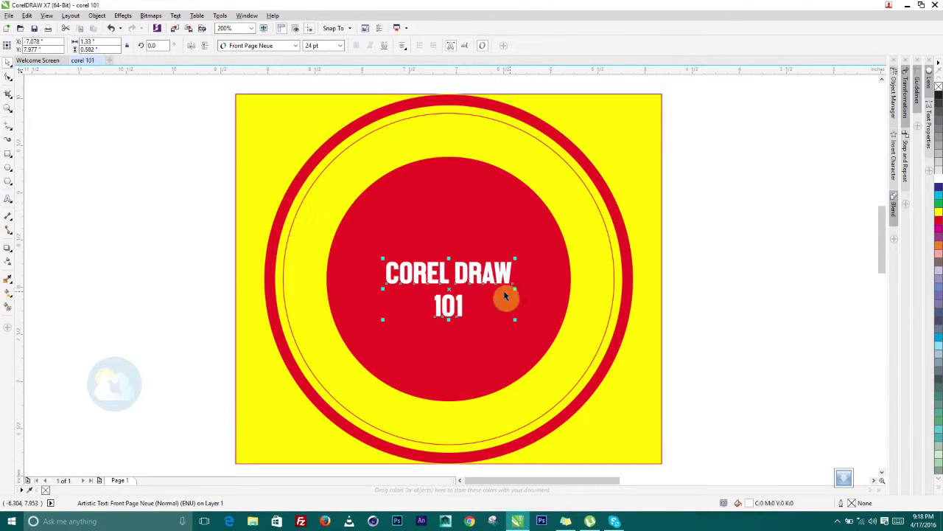
left_click(342, 46)
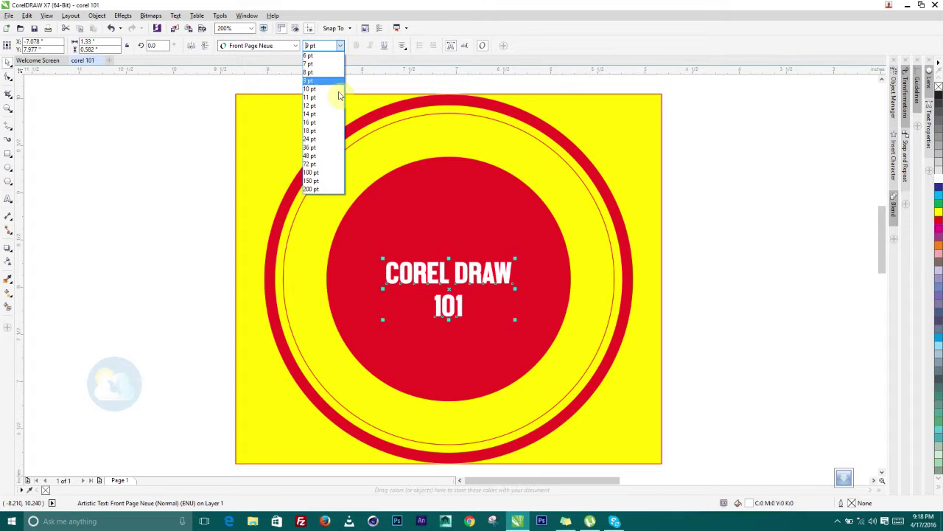
left_click(312, 150)
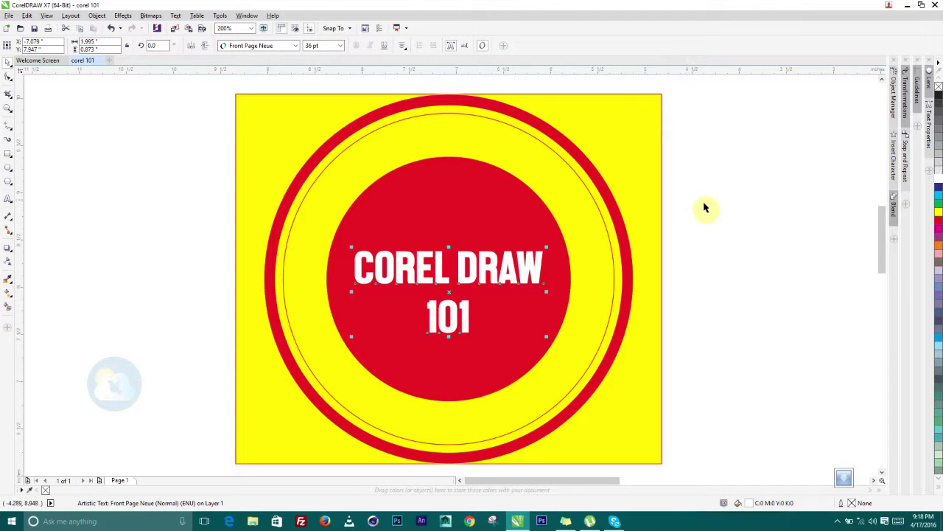
left_click(747, 248)
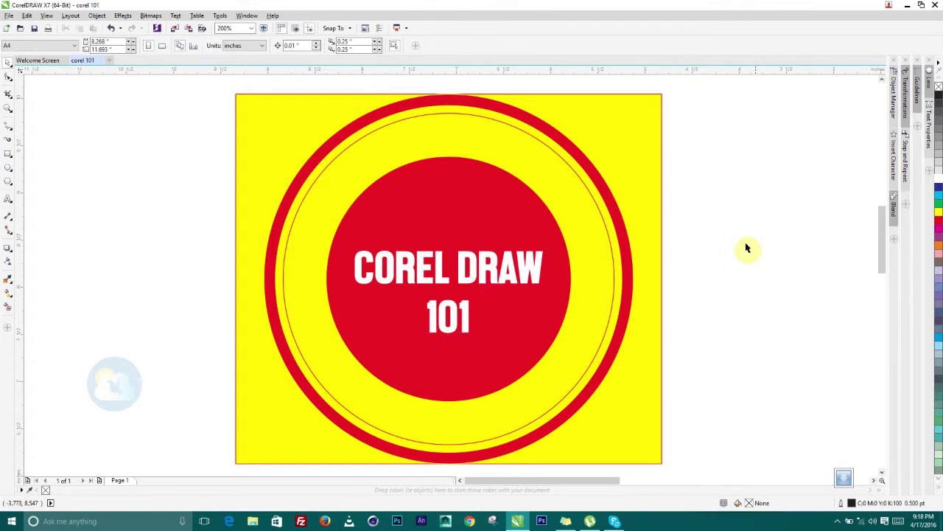
Underline both lines of the COREL DRAW 101 text
left_click(476, 270)
left_click(384, 47)
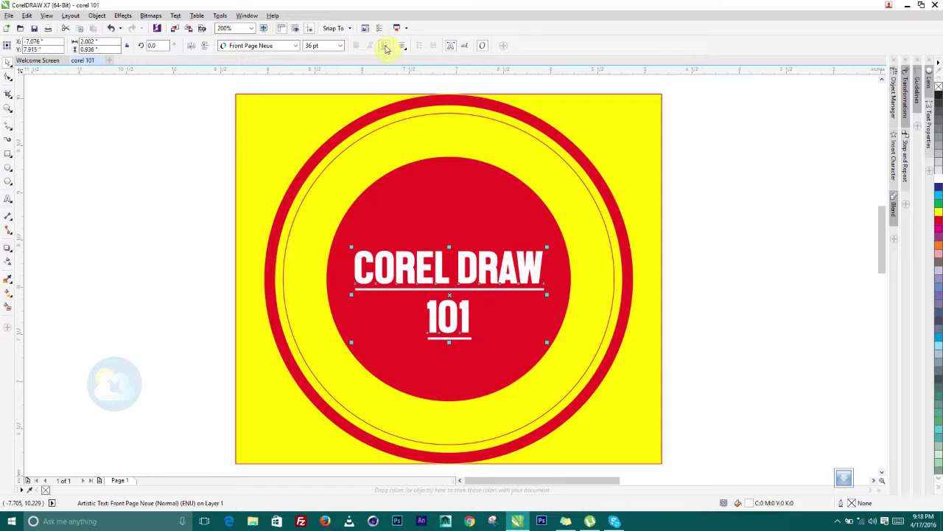
left_click(797, 237)
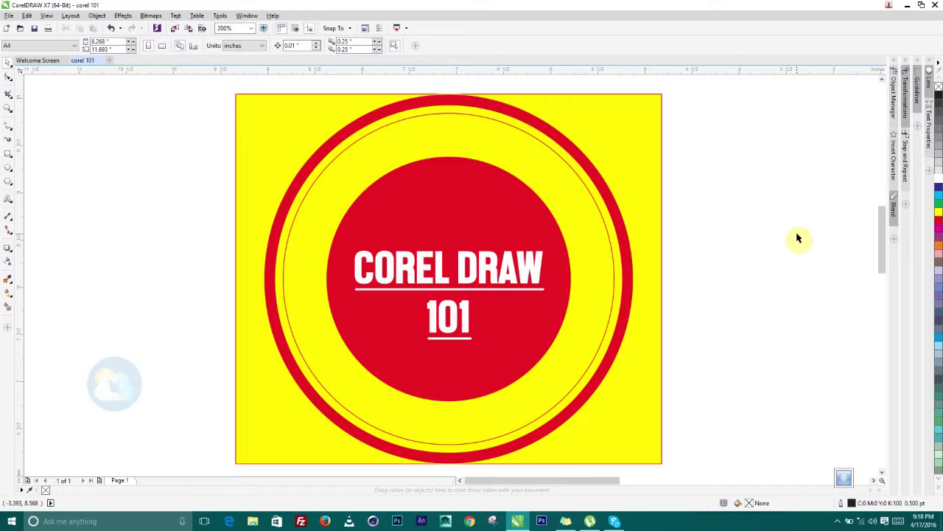
Check the print preview while the artwork lies outside the page, and return to the drawing
scroll(798, 237, "down", 2)
scroll(764, 238, "up", 1)
scroll(758, 238, "down", 1)
scroll(762, 236, "right", 5)
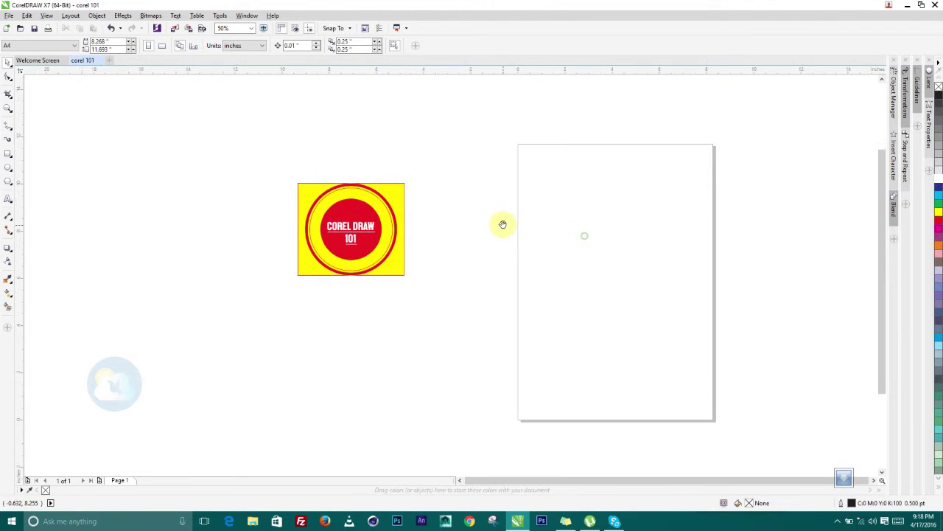
left_click_drag(212, 143, 438, 352)
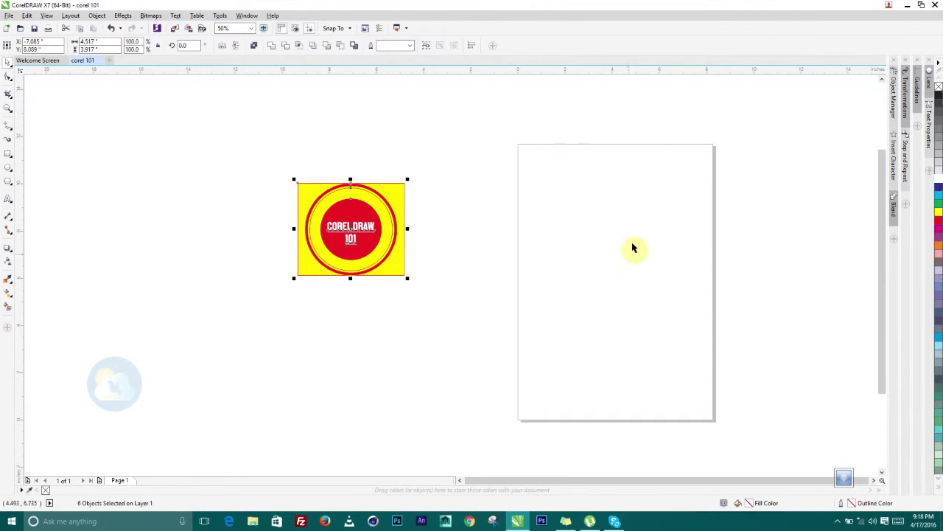
left_click(461, 269)
left_click(9, 16)
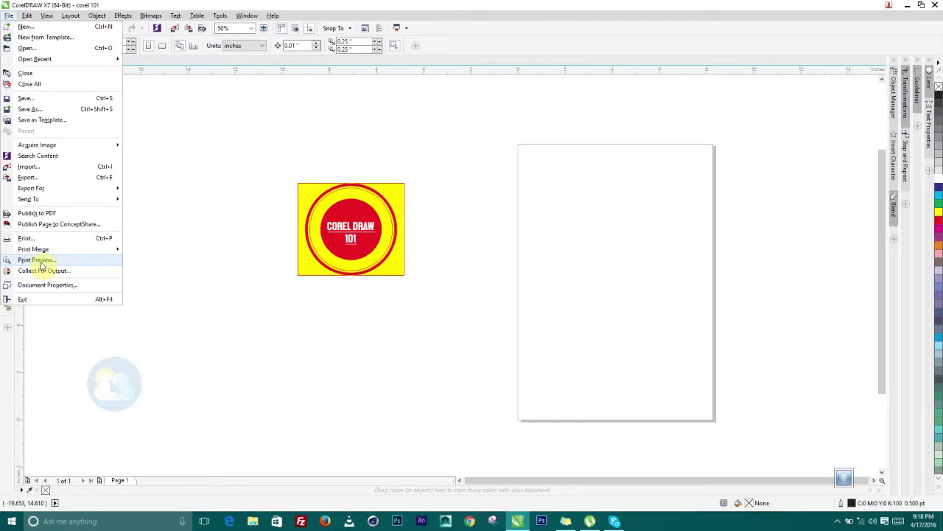
left_click(42, 261)
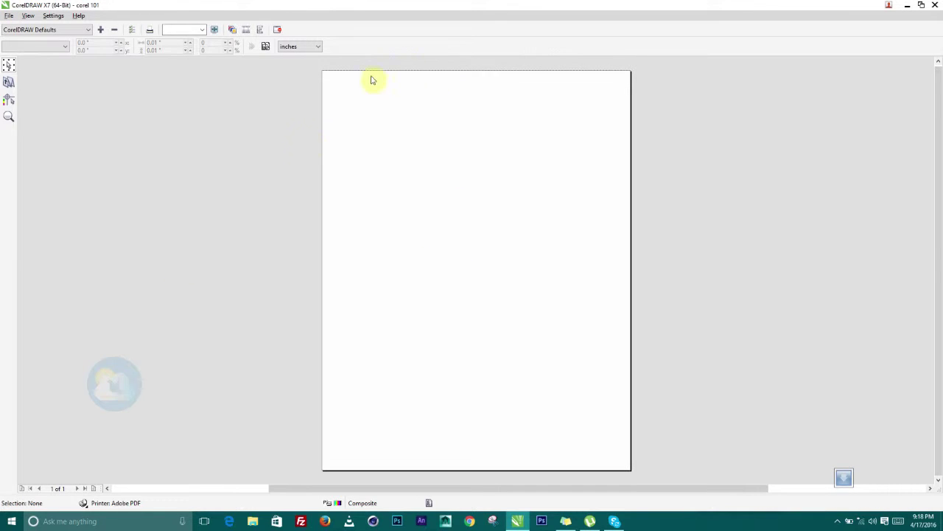
left_click(275, 31)
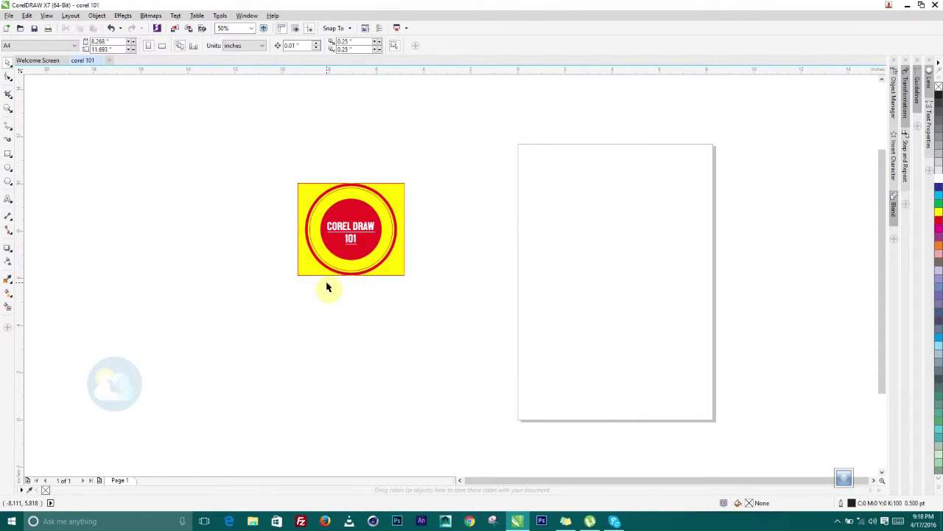
Select all objects of the artwork and move them together onto the A4 page
left_click_drag(263, 136, 440, 320)
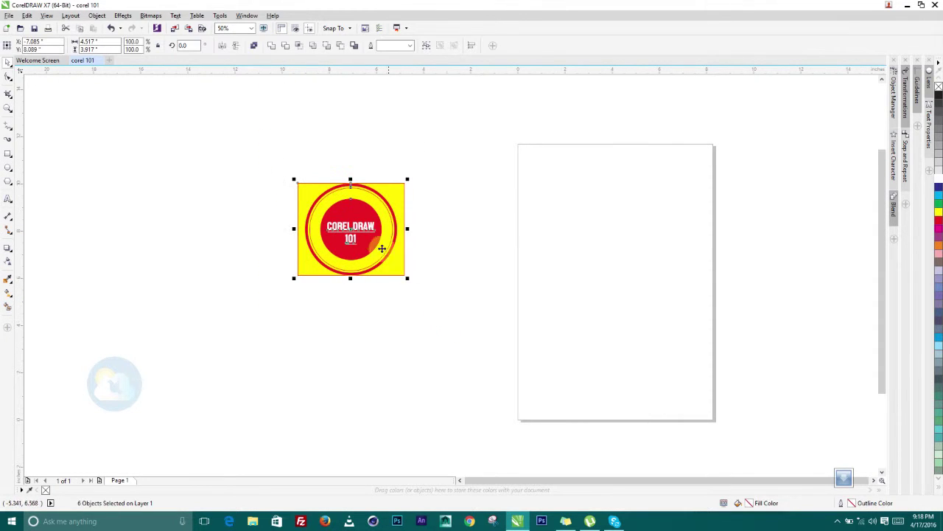
left_click(261, 201)
left_click_drag(245, 121, 442, 330)
left_click_drag(375, 211, 645, 243)
Check the print preview with the artwork on the page, and return to the drawing for a close view of it
left_click(13, 16)
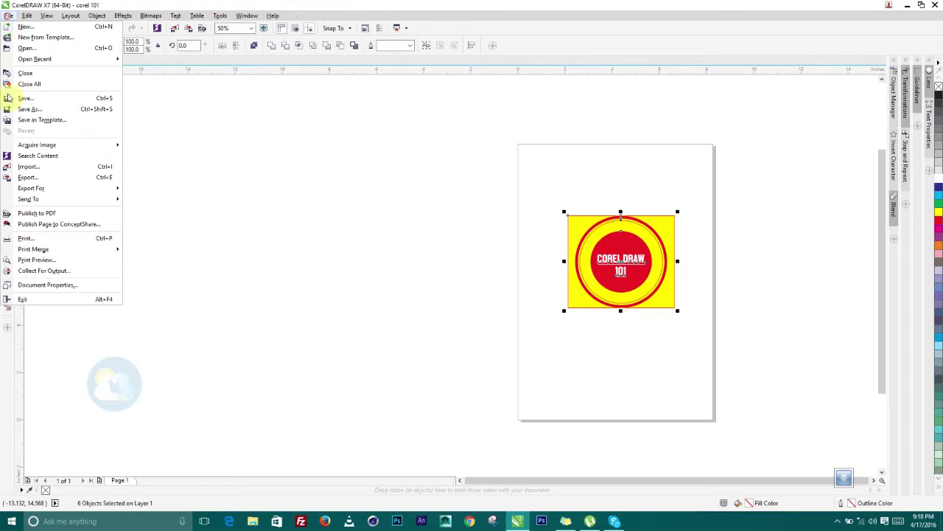
left_click(31, 261)
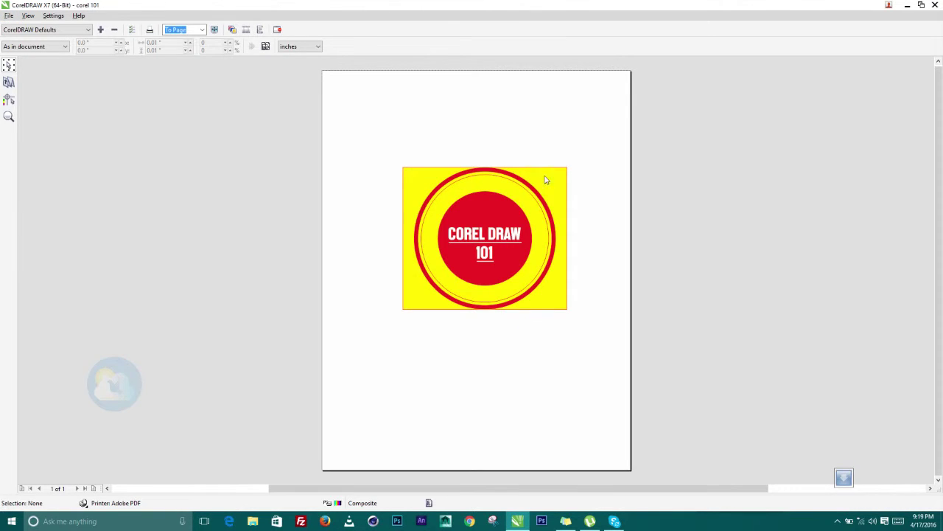
left_click(277, 31)
left_click_drag(639, 262, 492, 236)
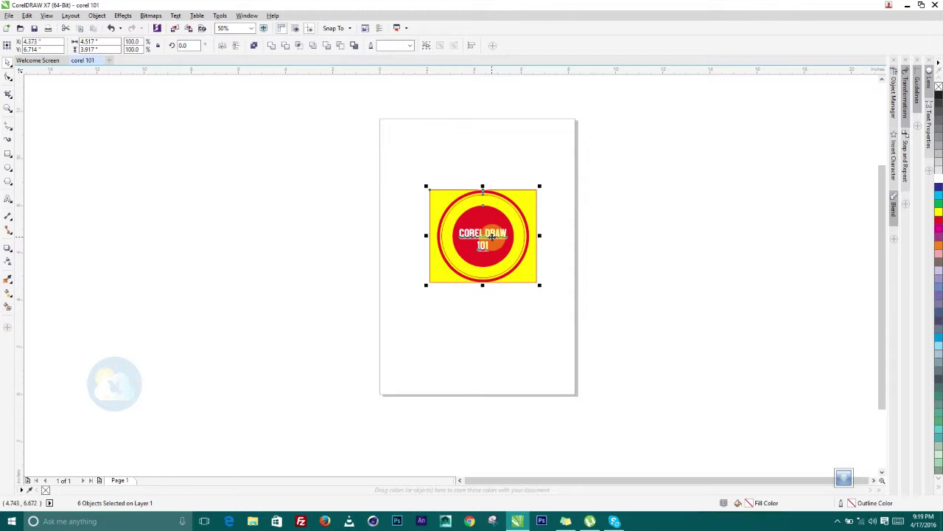
key("shift+F2")
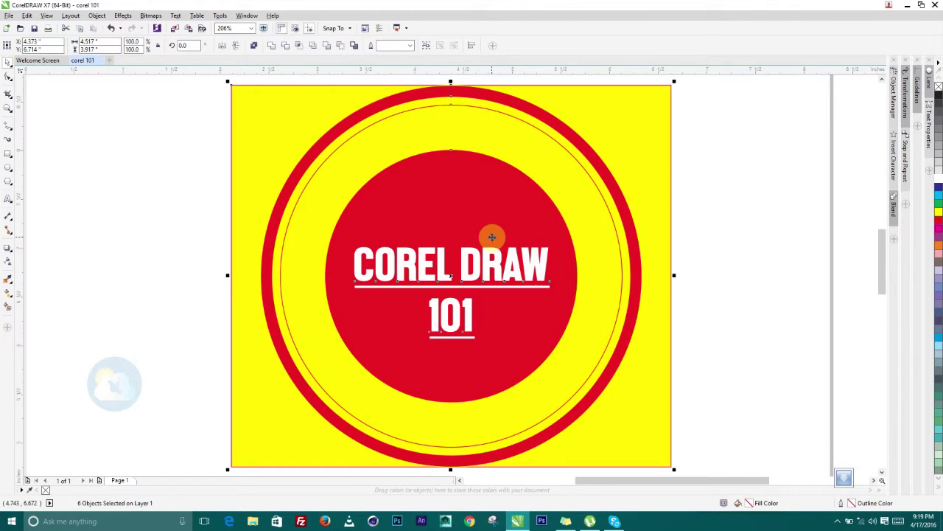
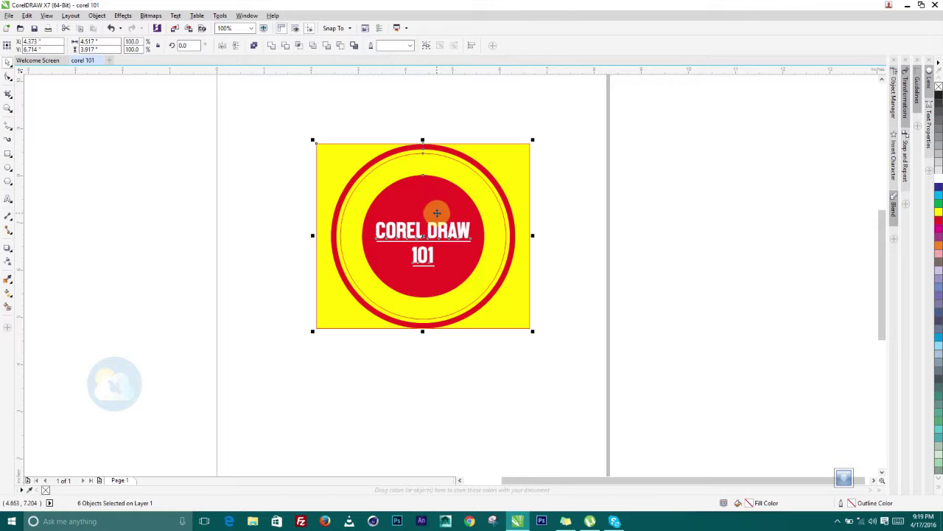
Export only the selected artwork as a JPG - JPEG Bitmaps file named corel 101.jpg in the Desktop folder
left_click(746, 230)
left_click_drag(597, 150, 240, 404)
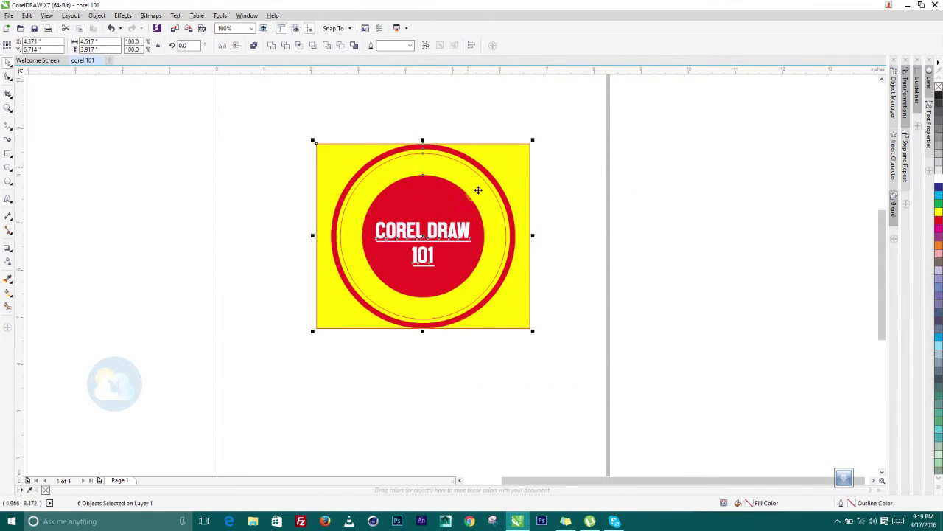
left_click(9, 16)
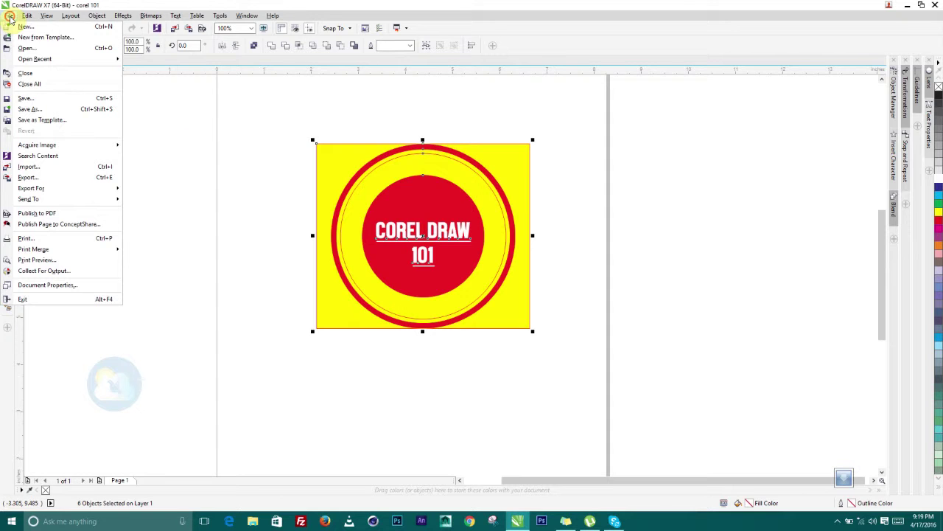
left_click(28, 178)
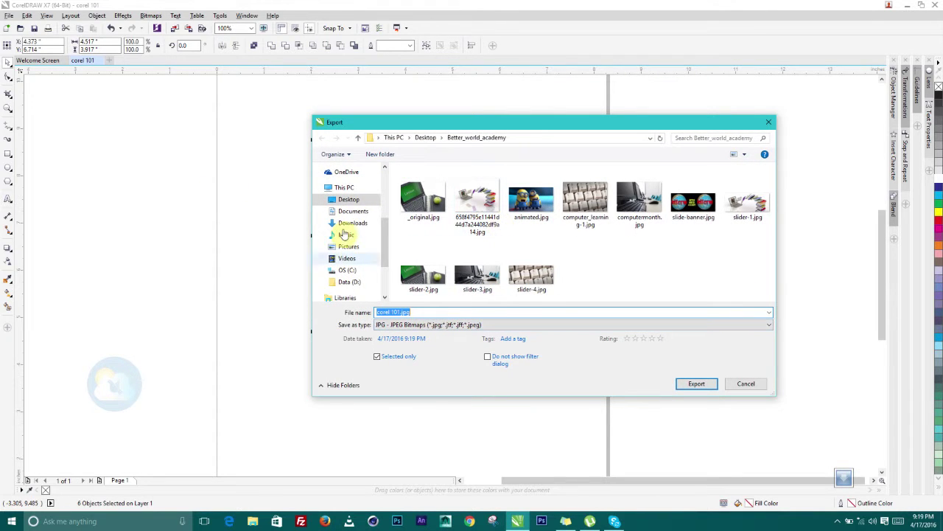
left_click(349, 200)
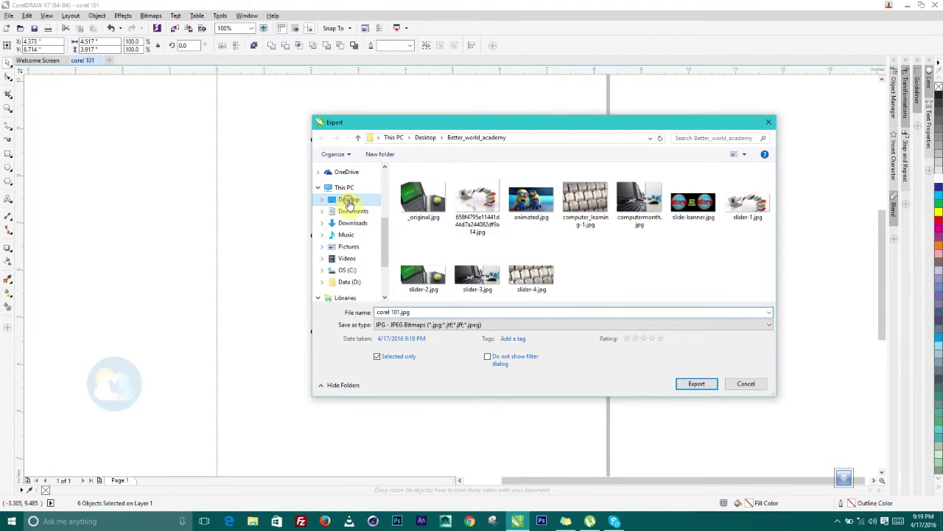
double_click(424, 312)
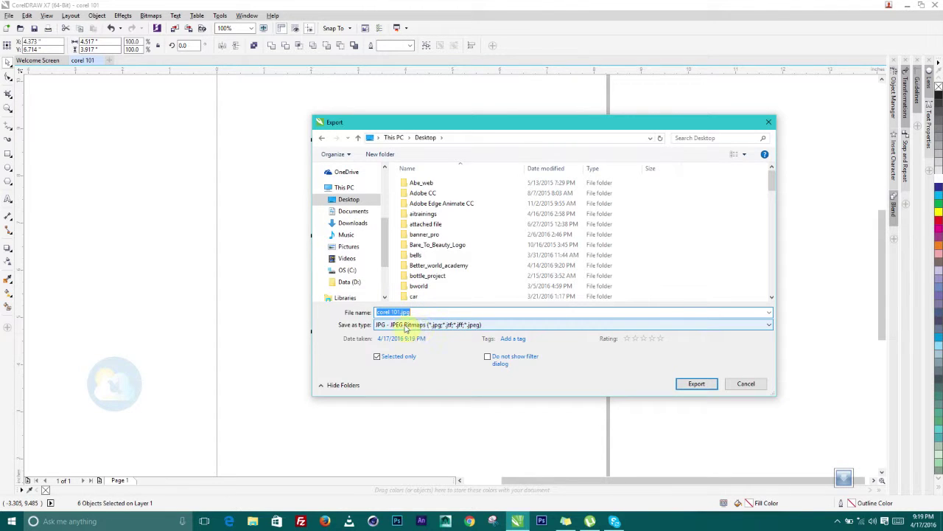
left_click_drag(457, 120, 576, 222)
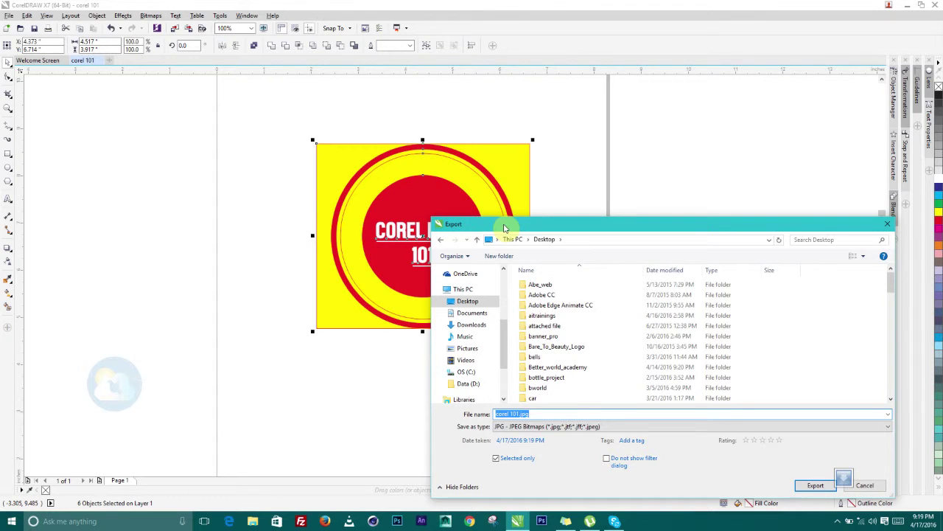
left_click_drag(506, 226, 526, 84)
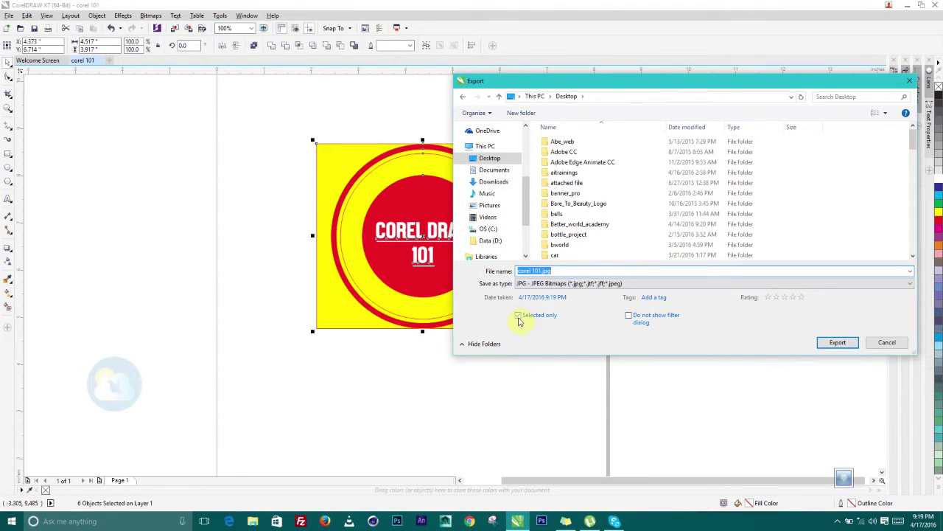
left_click(838, 342)
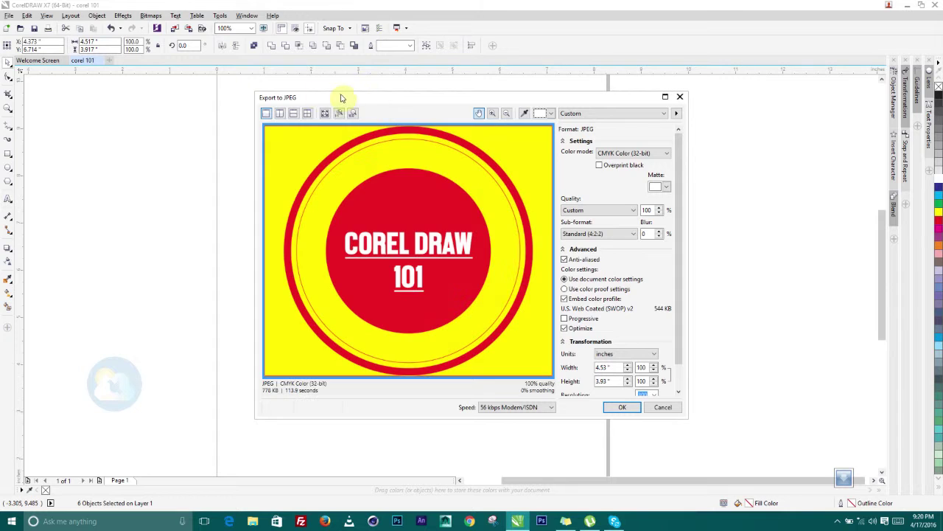
Preview the JPEG in RGB Color (24-bit), switch it back to CMYK Color (32-bit), and complete the export
left_click(619, 154)
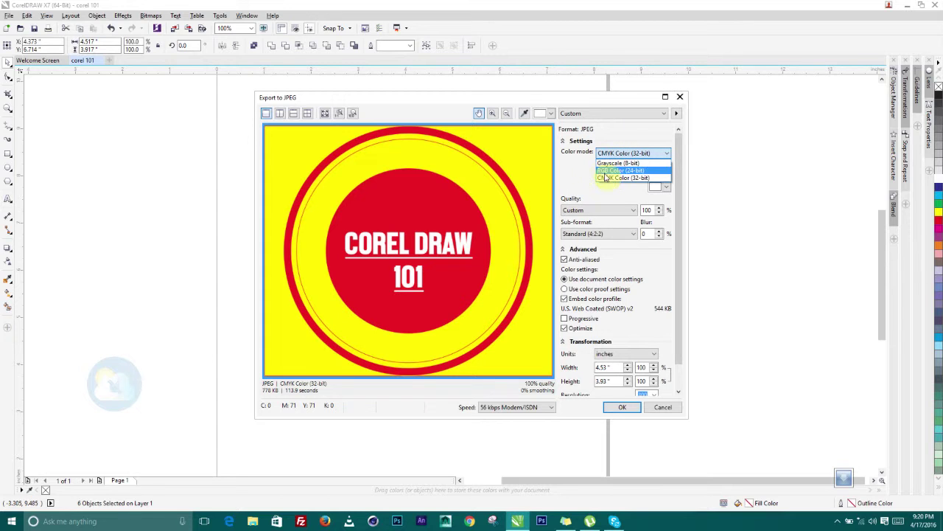
left_click(607, 171)
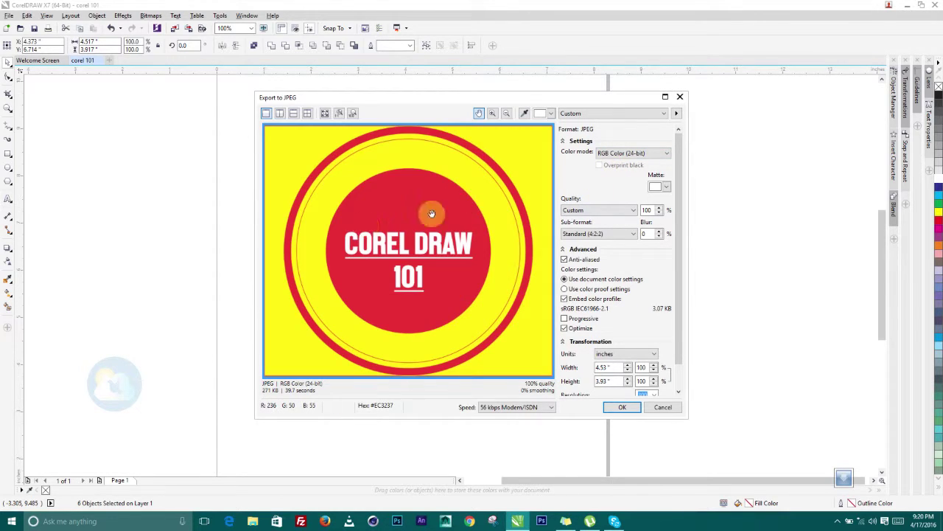
left_click(621, 155)
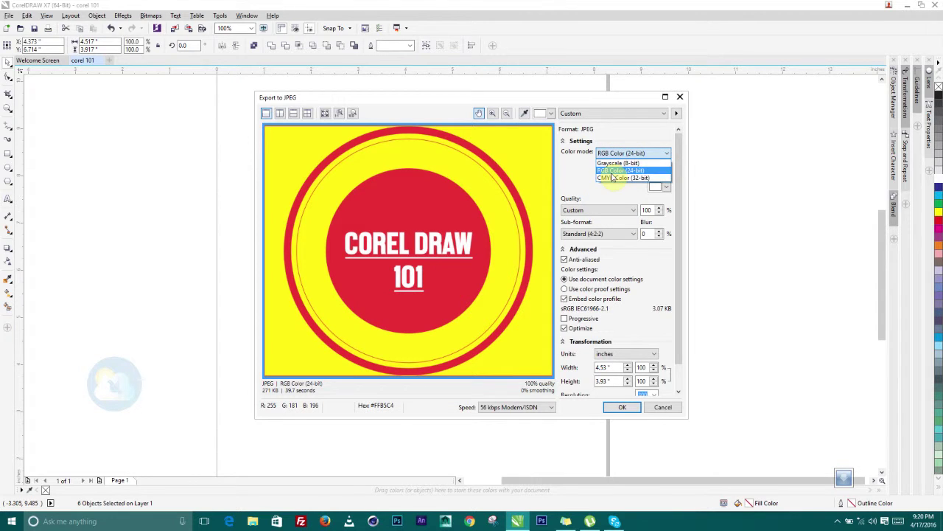
left_click(613, 178)
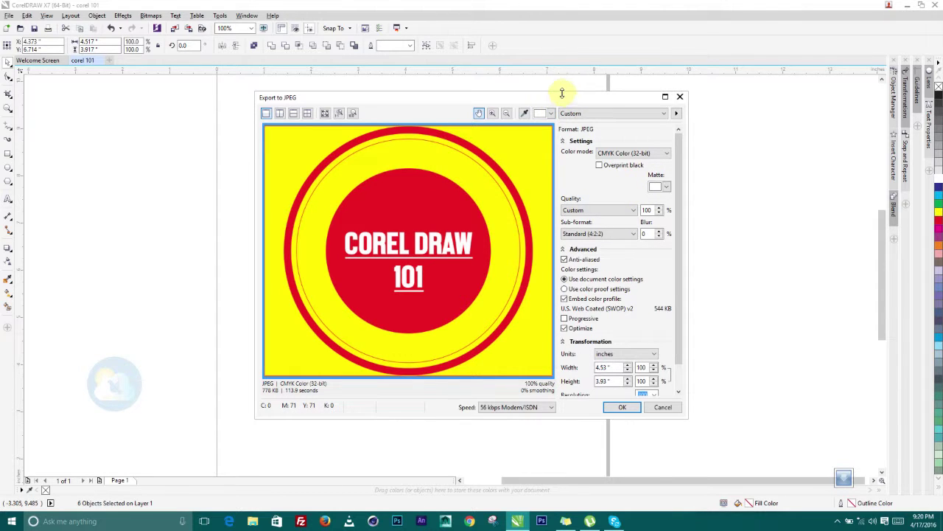
left_click_drag(543, 103, 441, 85)
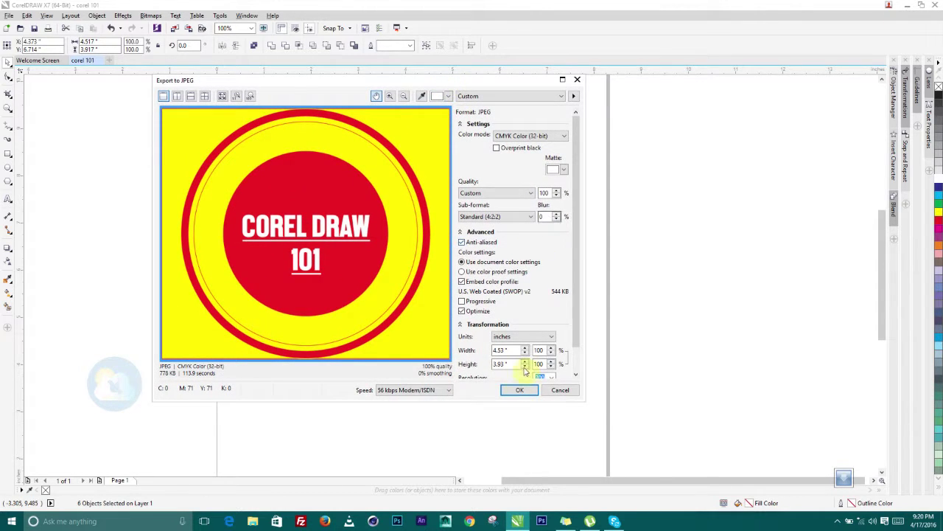
left_click(518, 390)
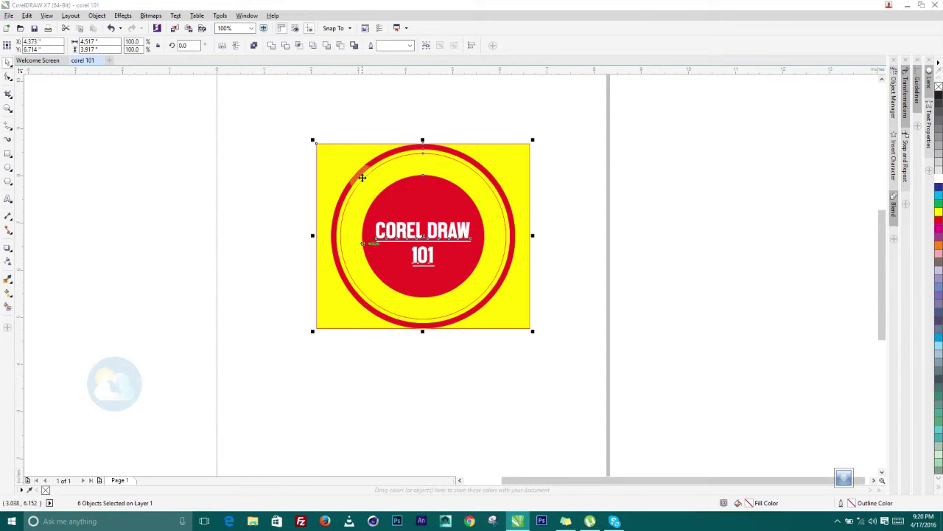
Switch to File Explorer, view the exported corel 101.jpg from the Desktop folder, and close the image viewer
key("super+e")
left_click(42, 118)
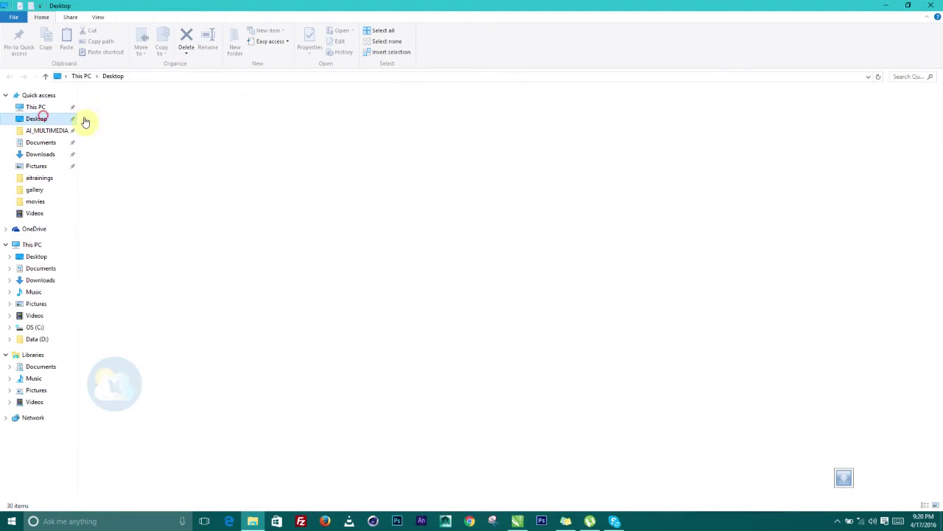
left_click(413, 295)
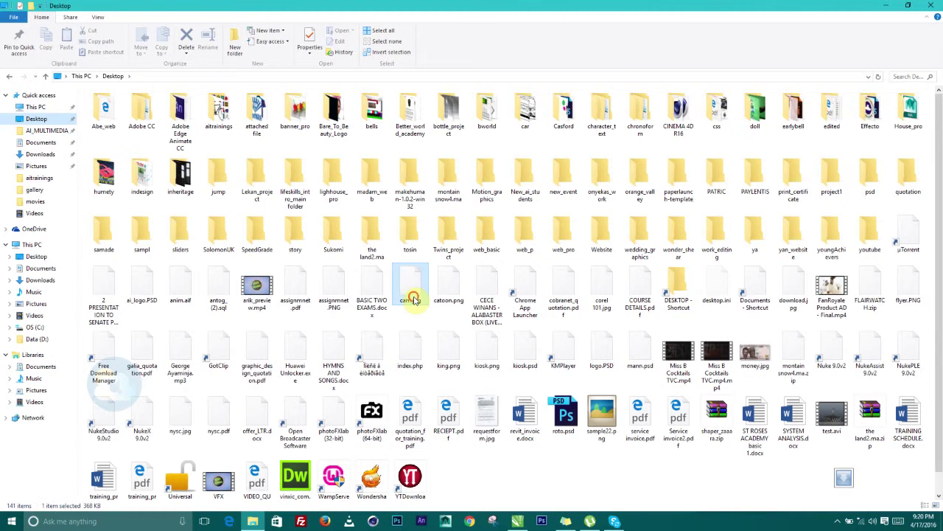
key("Right")
key("Right")
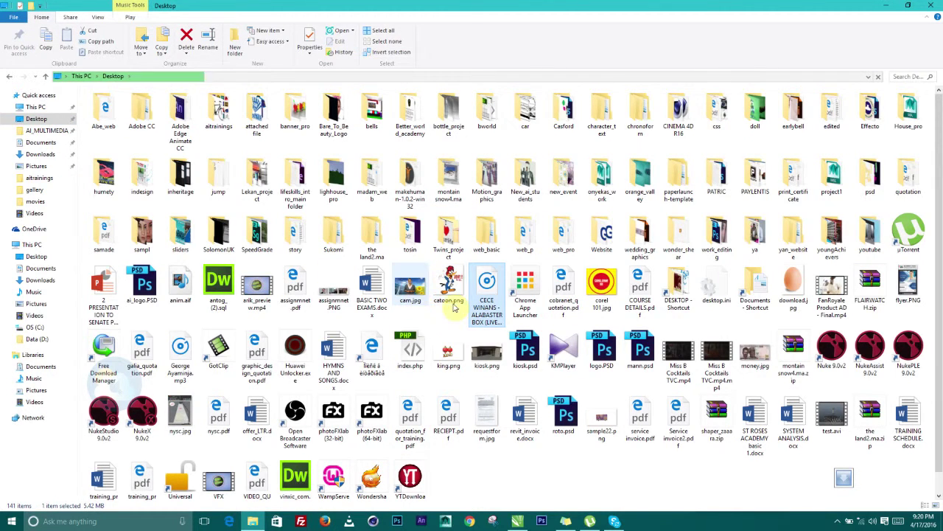
double_click(612, 294)
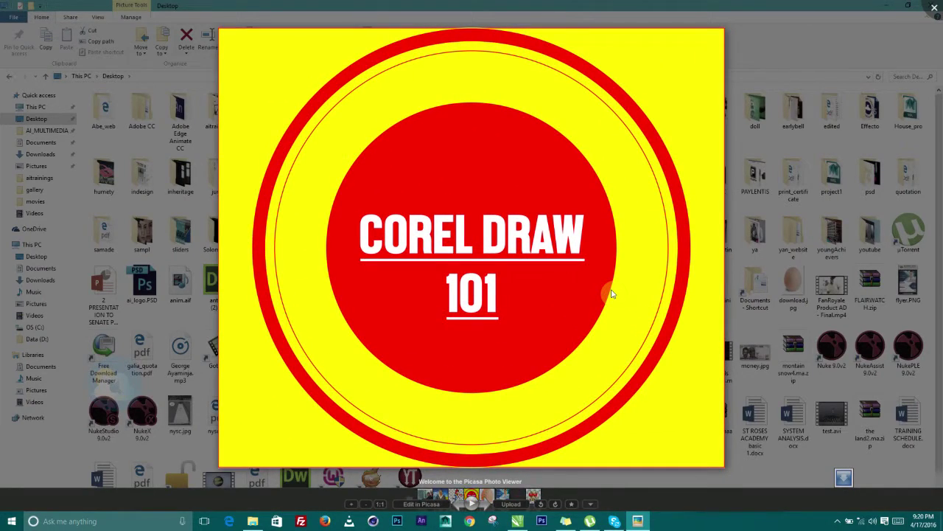
left_click(936, 9)
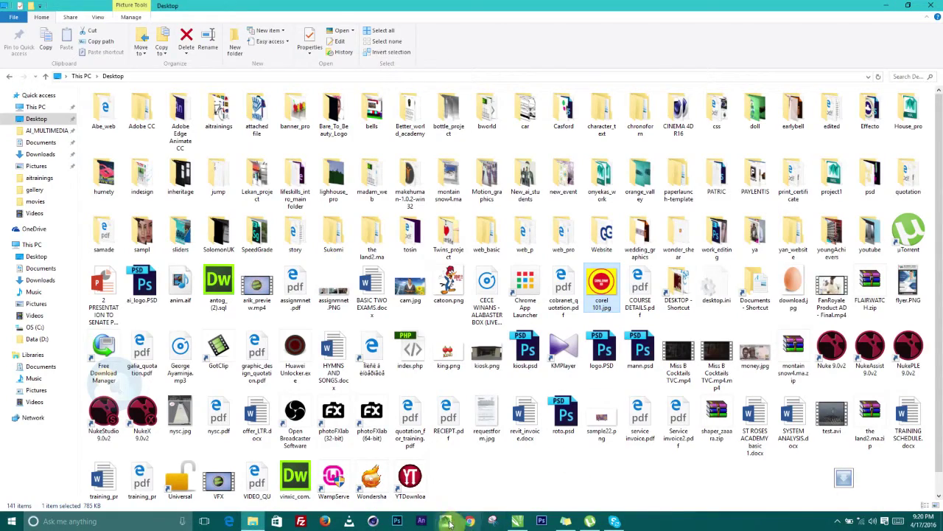
Return to CorelDRAW and start exporting the selected artwork to the Desktop folder as a JPEG named corel 101_rgb.jpg
left_click(520, 521)
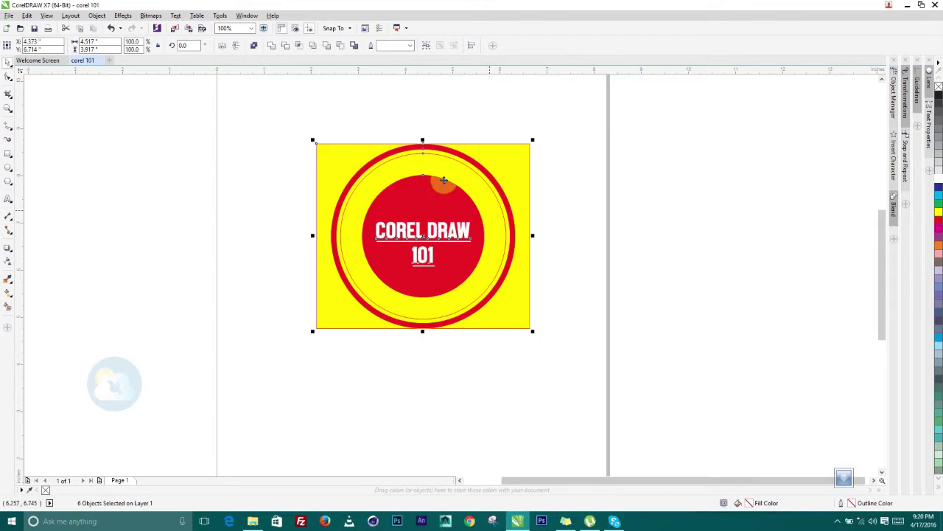
left_click(9, 16)
left_click(28, 177)
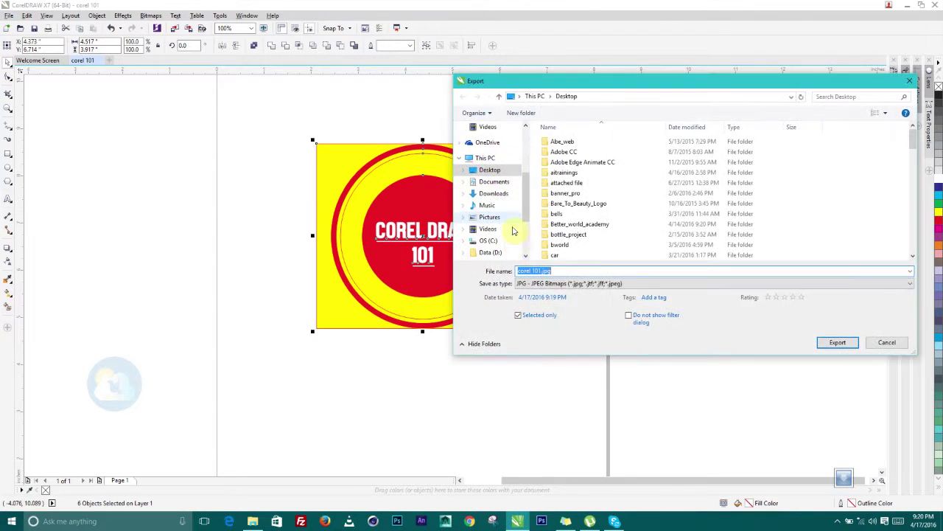
left_click(542, 271)
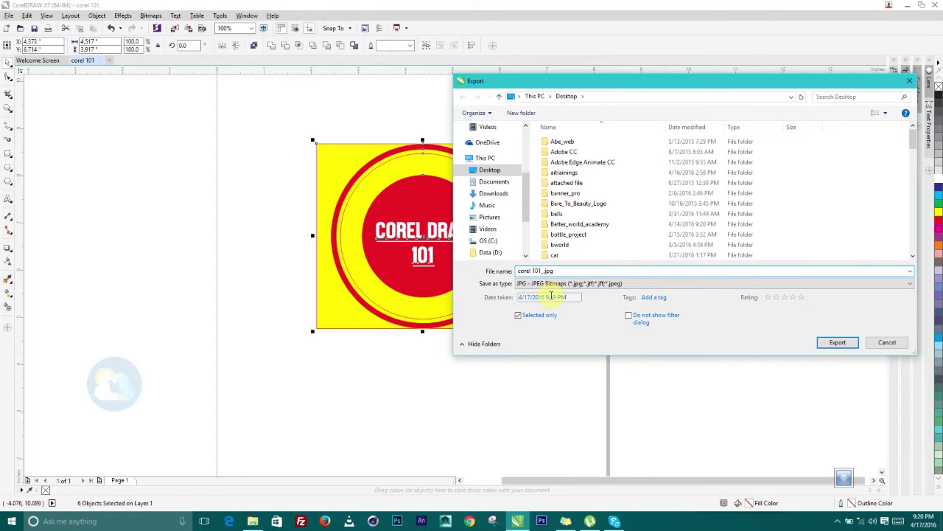
type("_rgb")
left_click(831, 344)
Set the JPEG's color mode to RGB Color (24-bit) and complete the export
left_click(509, 136)
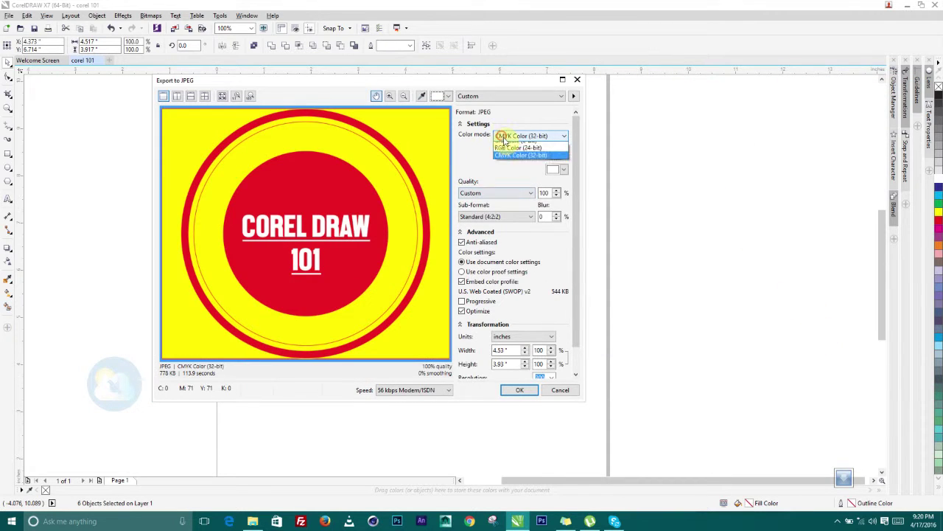
left_click(512, 154)
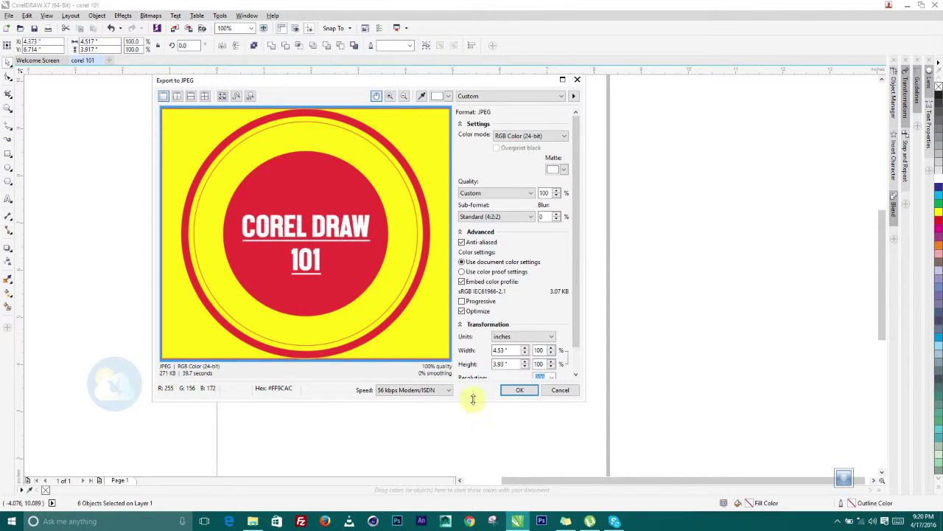
left_click(521, 391)
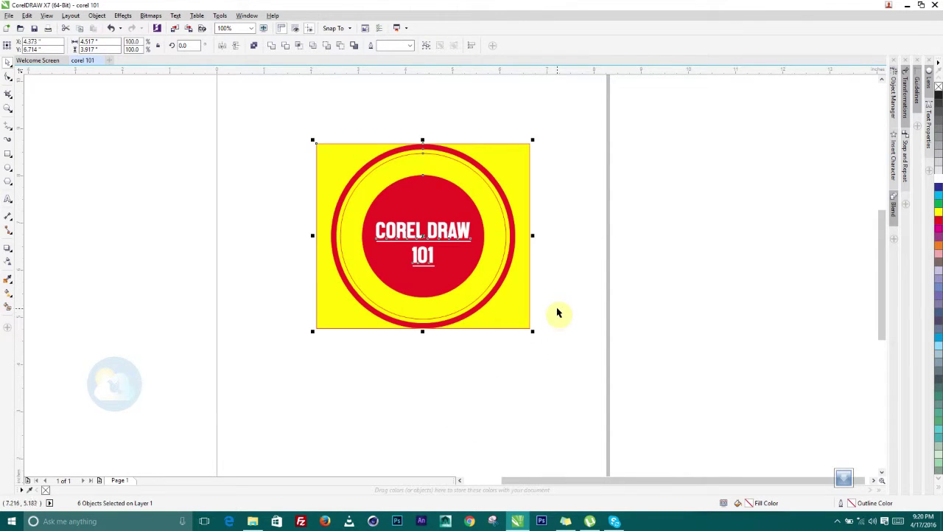
Switch to File Explorer and view corel 101_rgb.jpg and corel 101.jpg alternately, twice each, to compare their RGB and CMYK colors
left_click(253, 521)
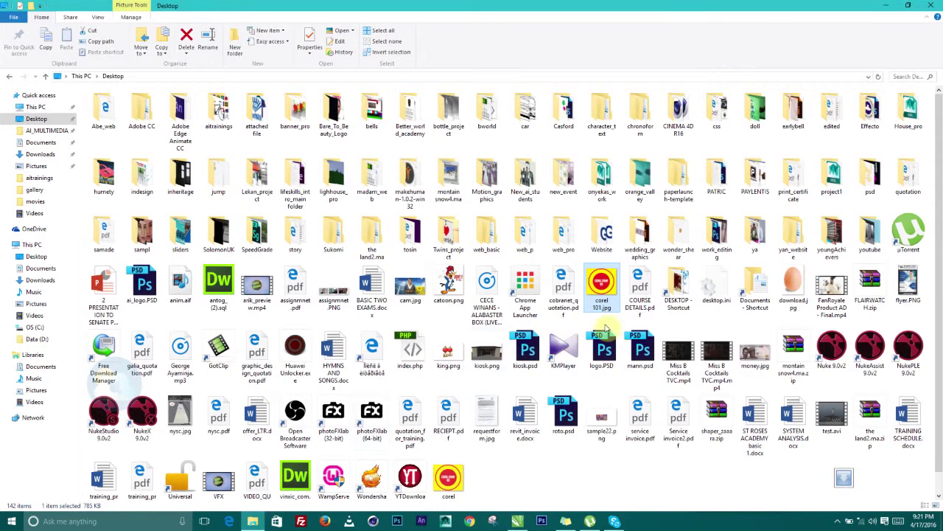
double_click(448, 480)
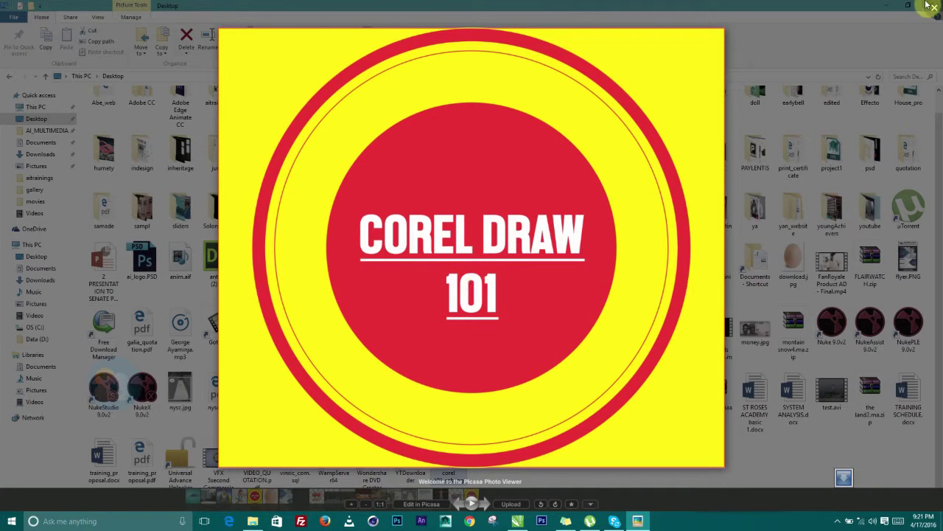
key("Escape")
double_click(610, 260)
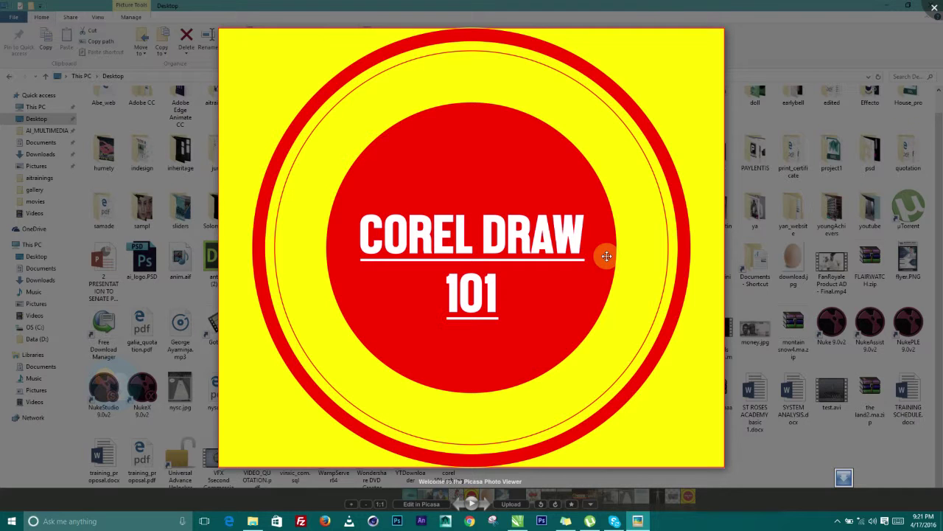
left_click(855, 8)
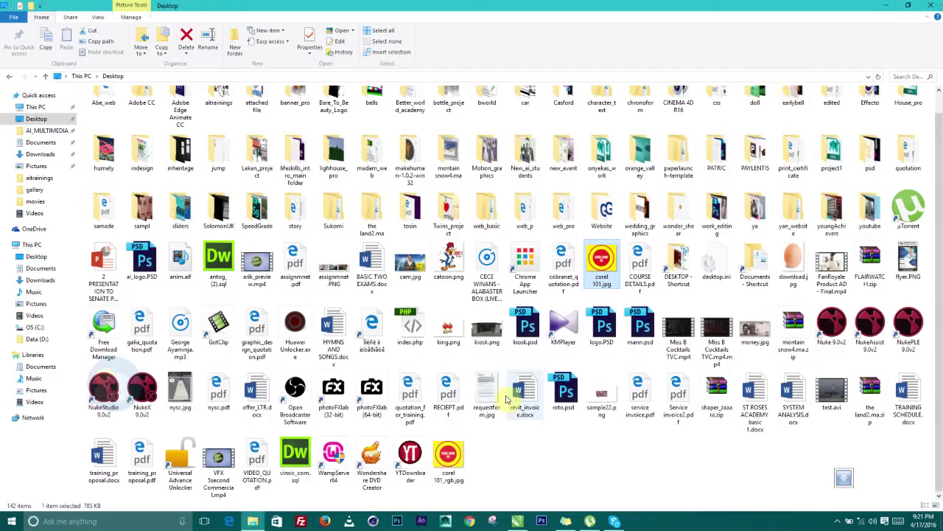
double_click(457, 455)
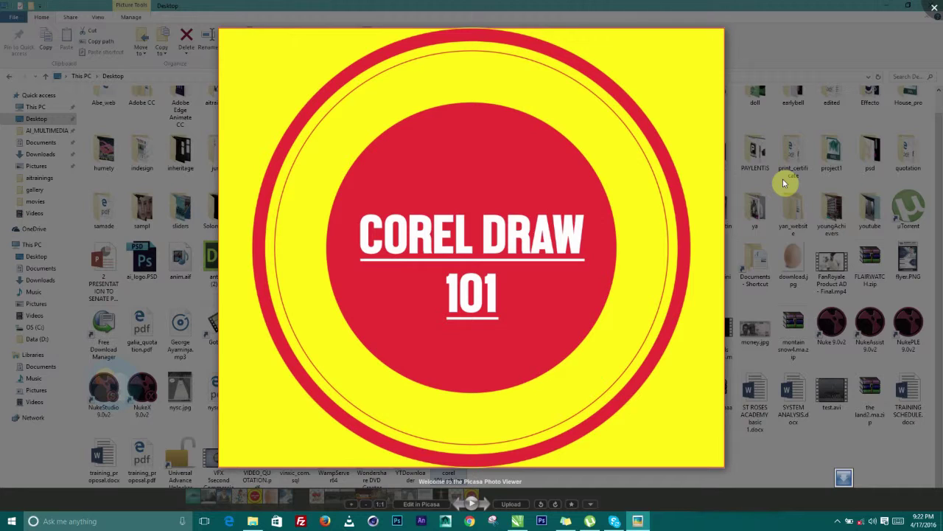
left_click(935, 7)
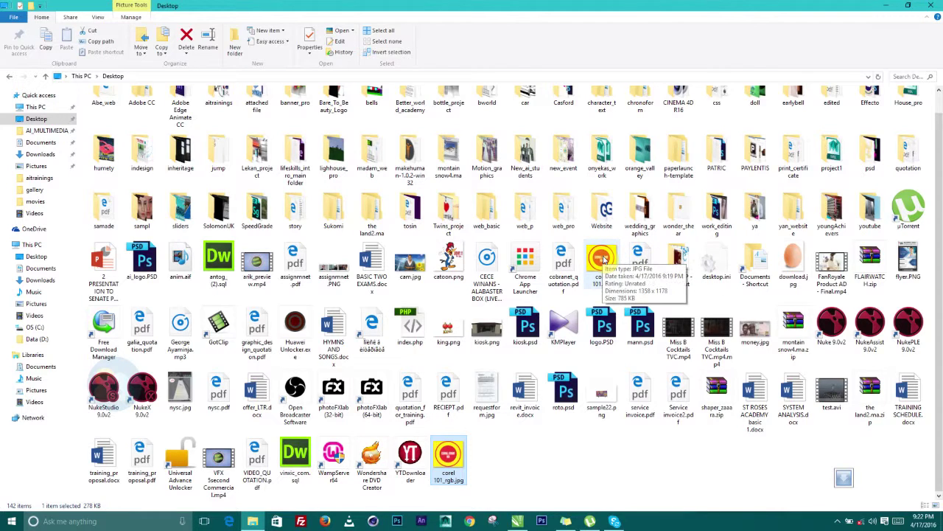
double_click(603, 256)
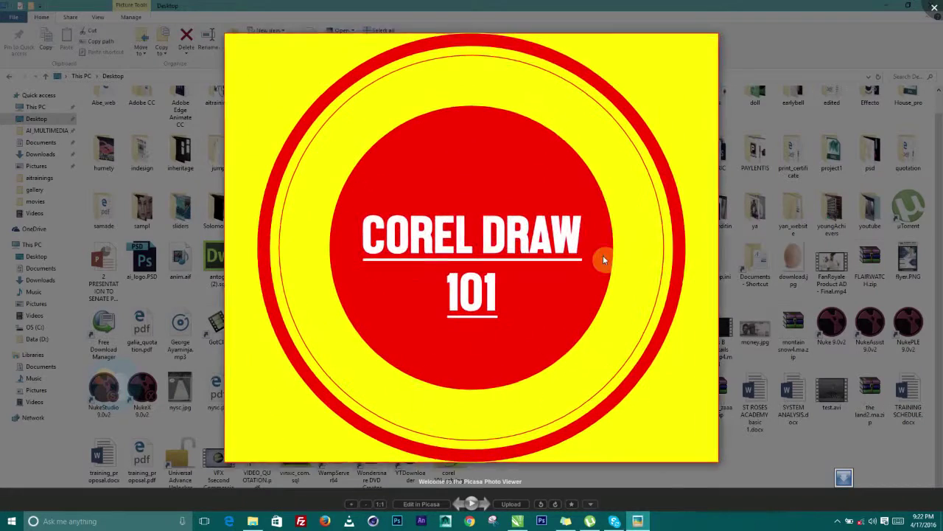